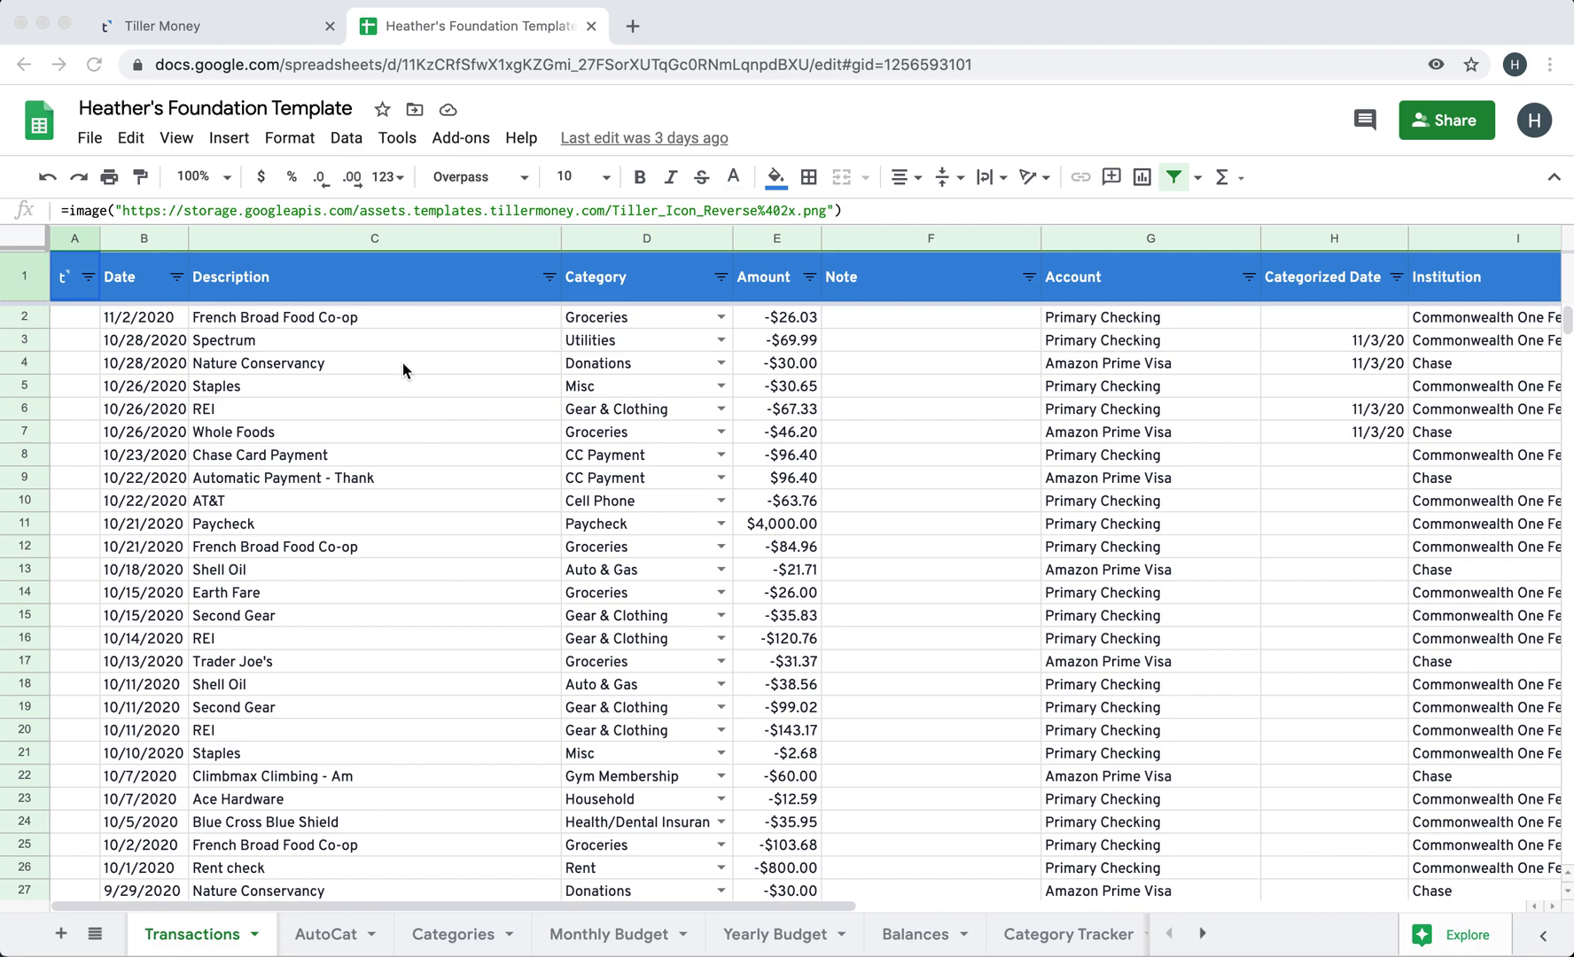
Launch the Tiller Money Feeds sidebar and update sheets to import the new November transactions.
left_click(469, 139)
mouse_move(532, 232)
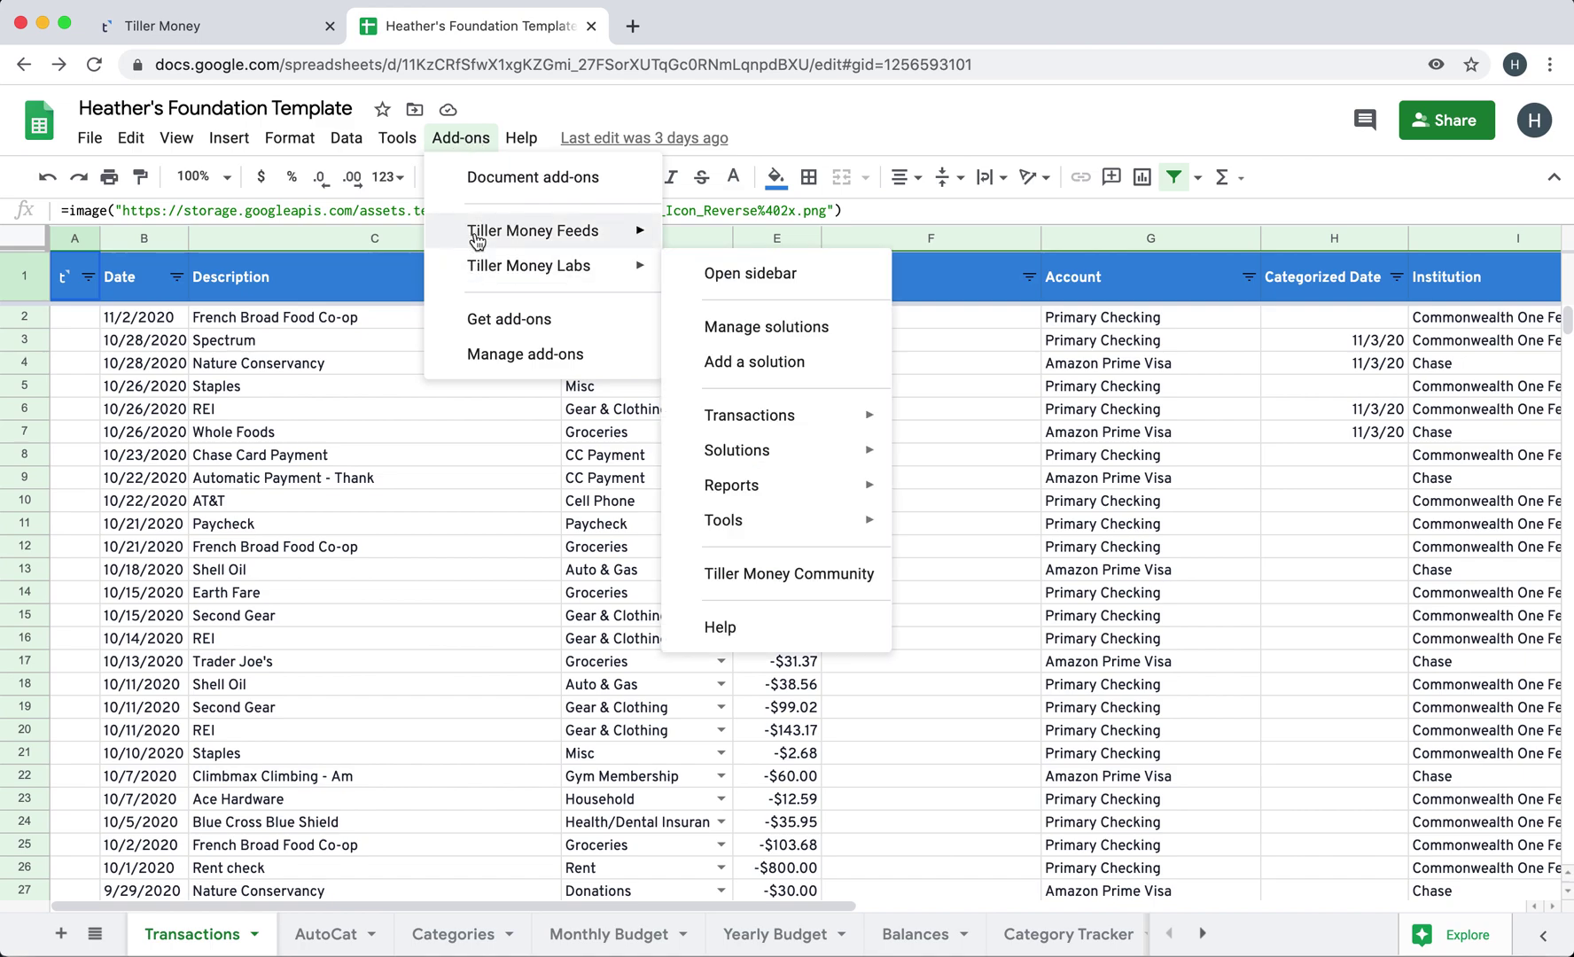
left_click(729, 240)
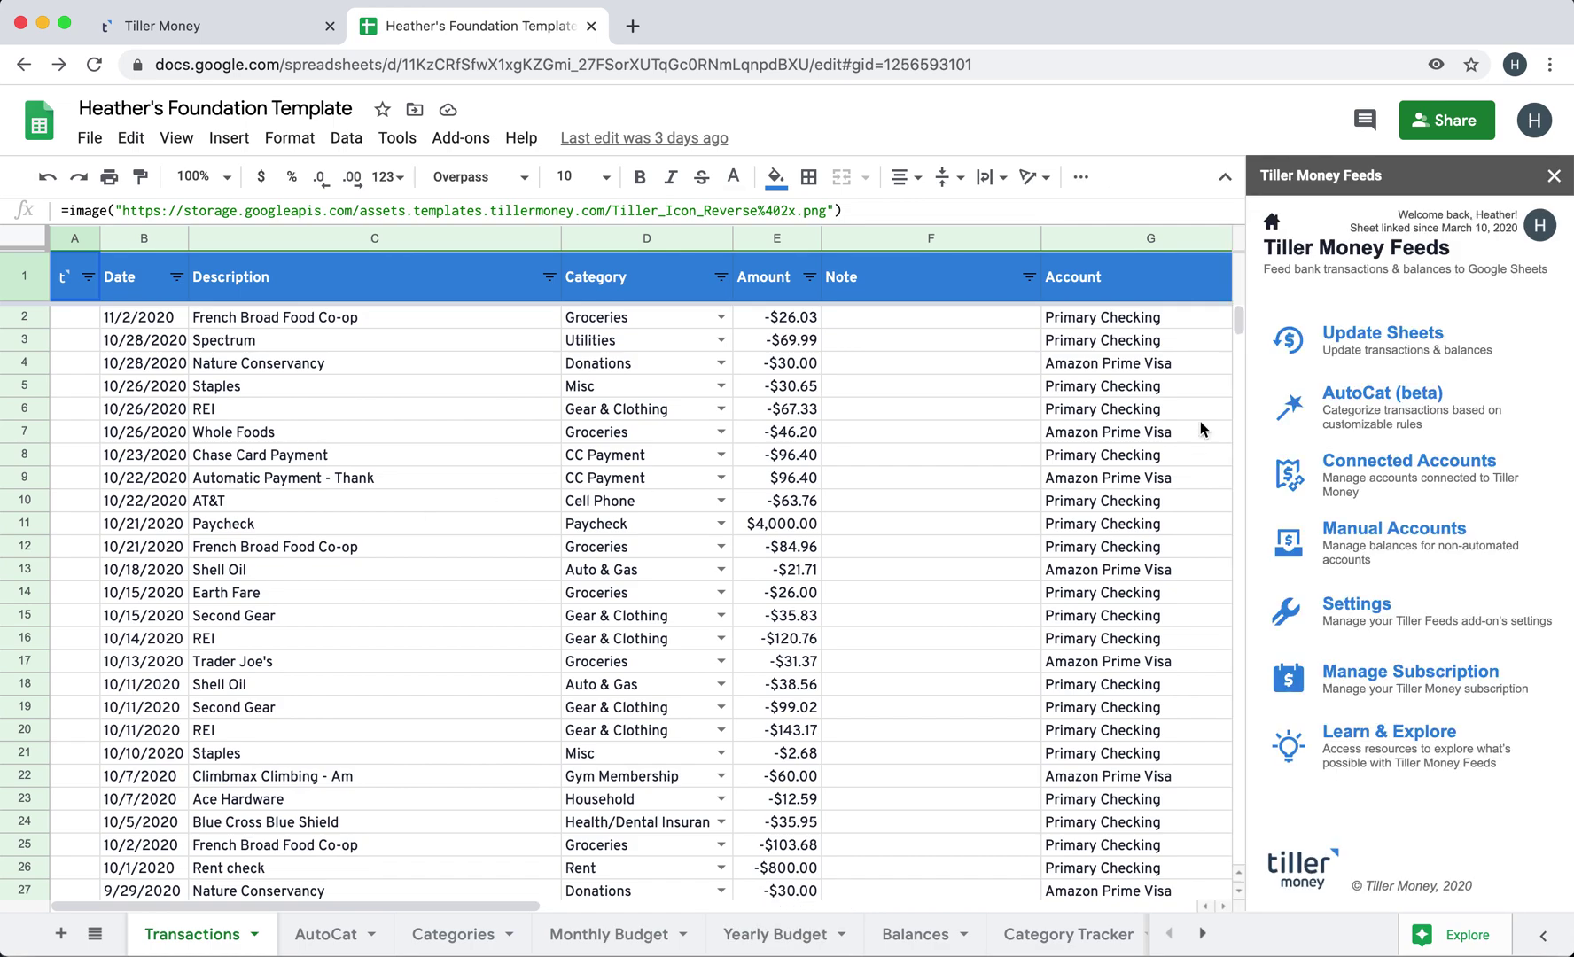
left_click(1407, 342)
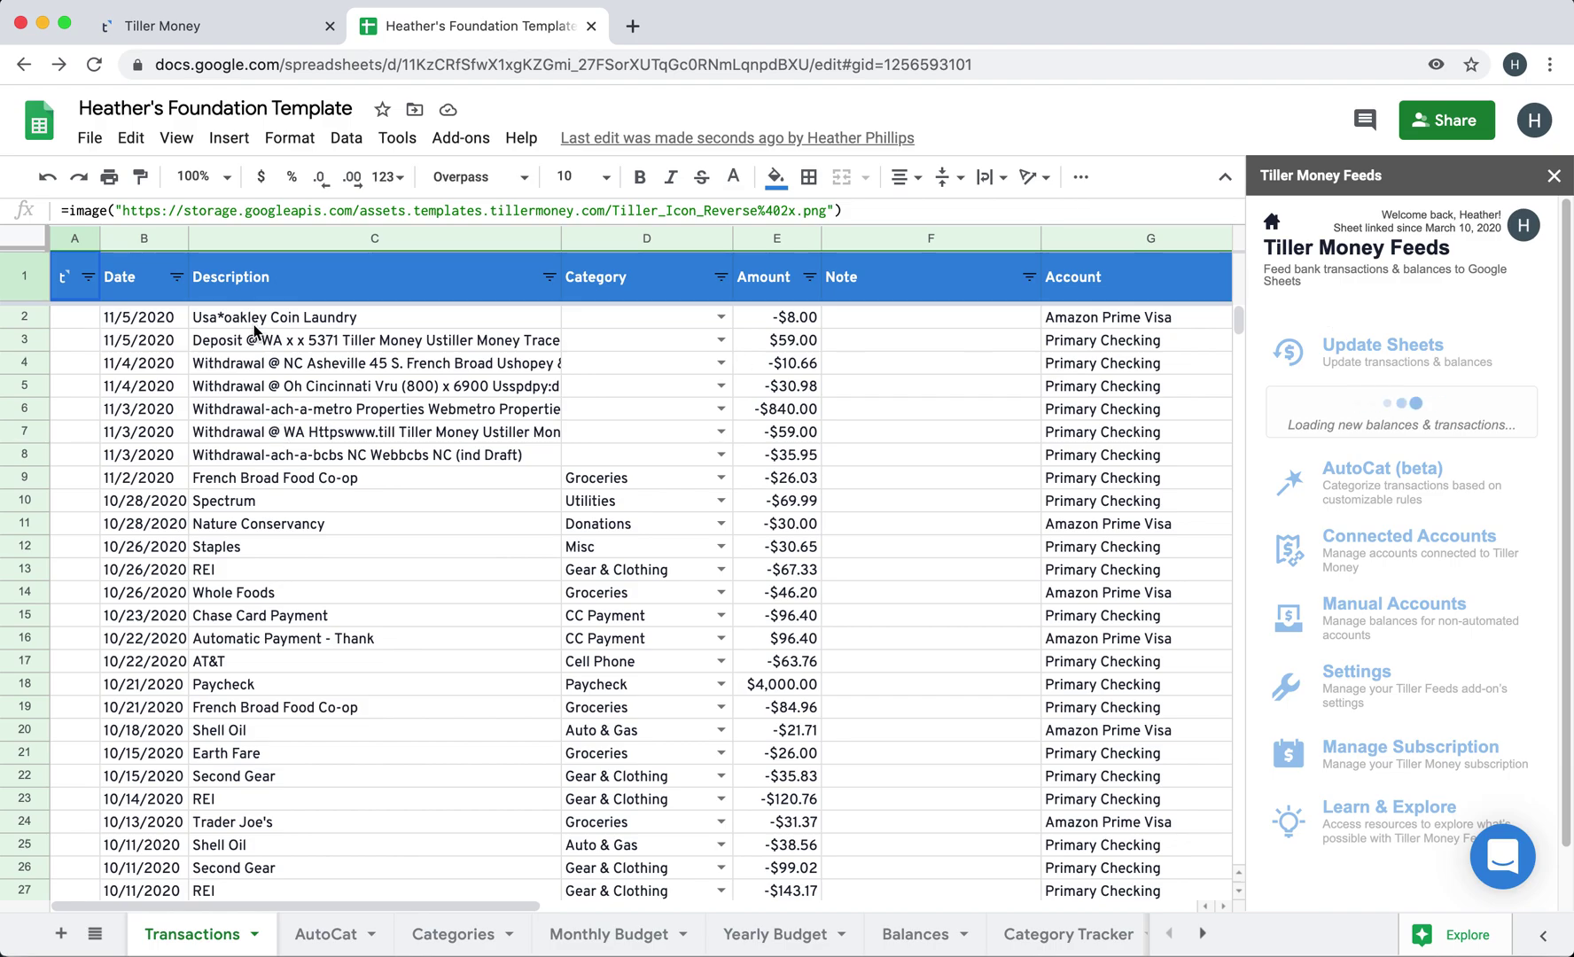
Compare new uncategorized descriptions against older categorized ones, then bring up AutoCat (beta).
left_click_drag(253, 319, 258, 483)
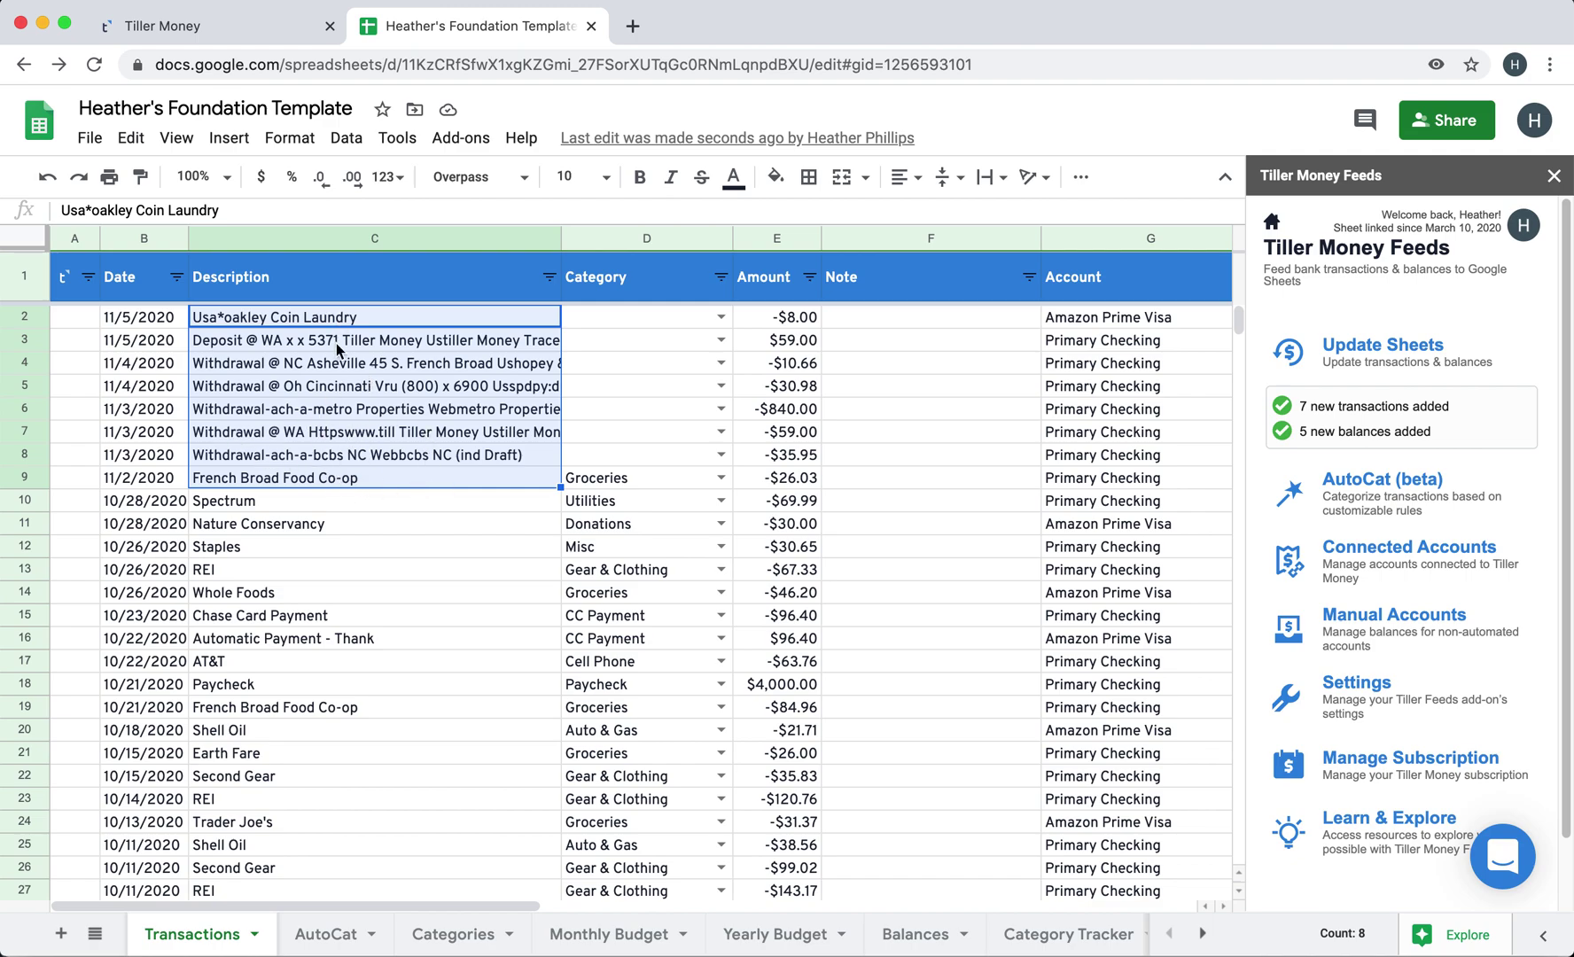
left_click_drag(226, 502, 223, 792)
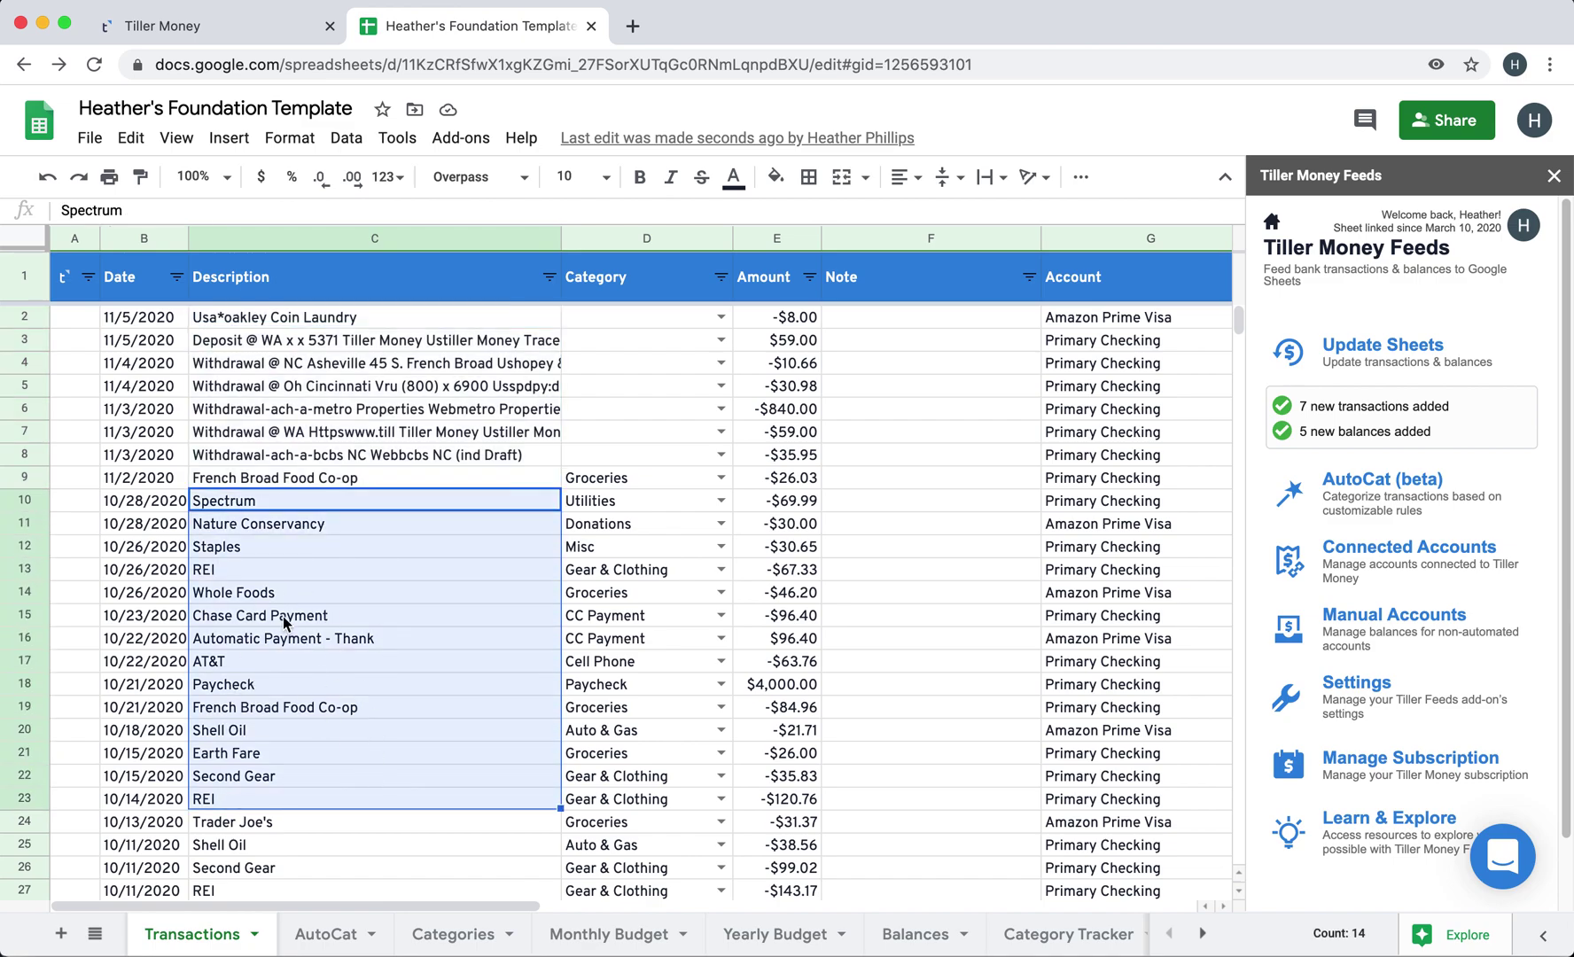
left_click(239, 388)
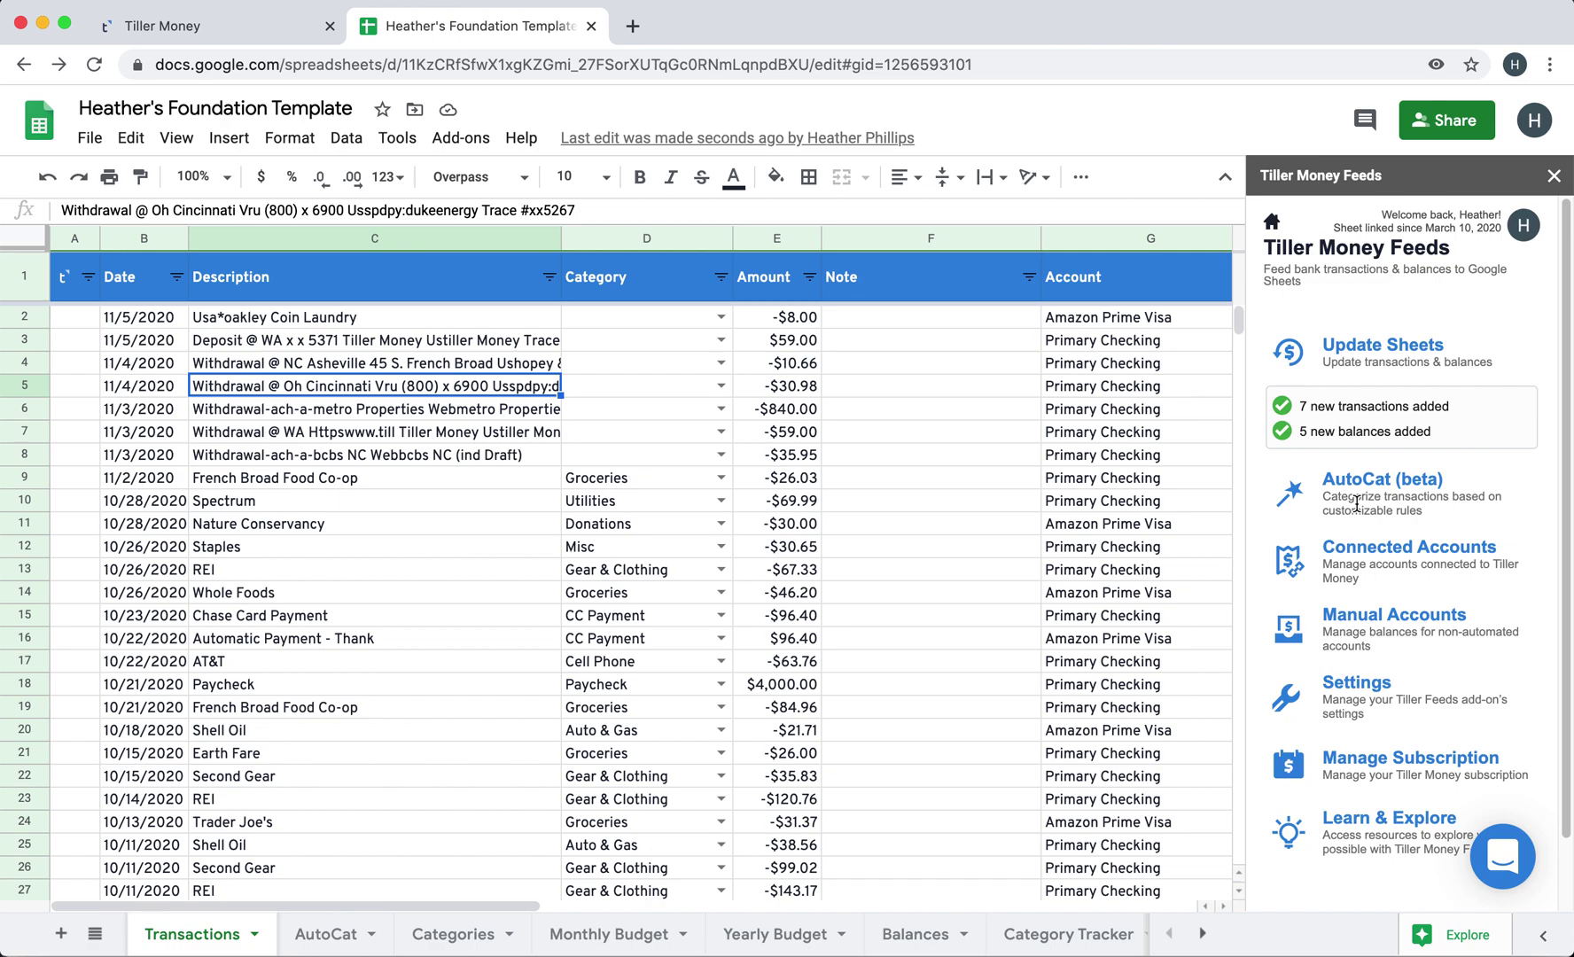
left_click(1254, 515)
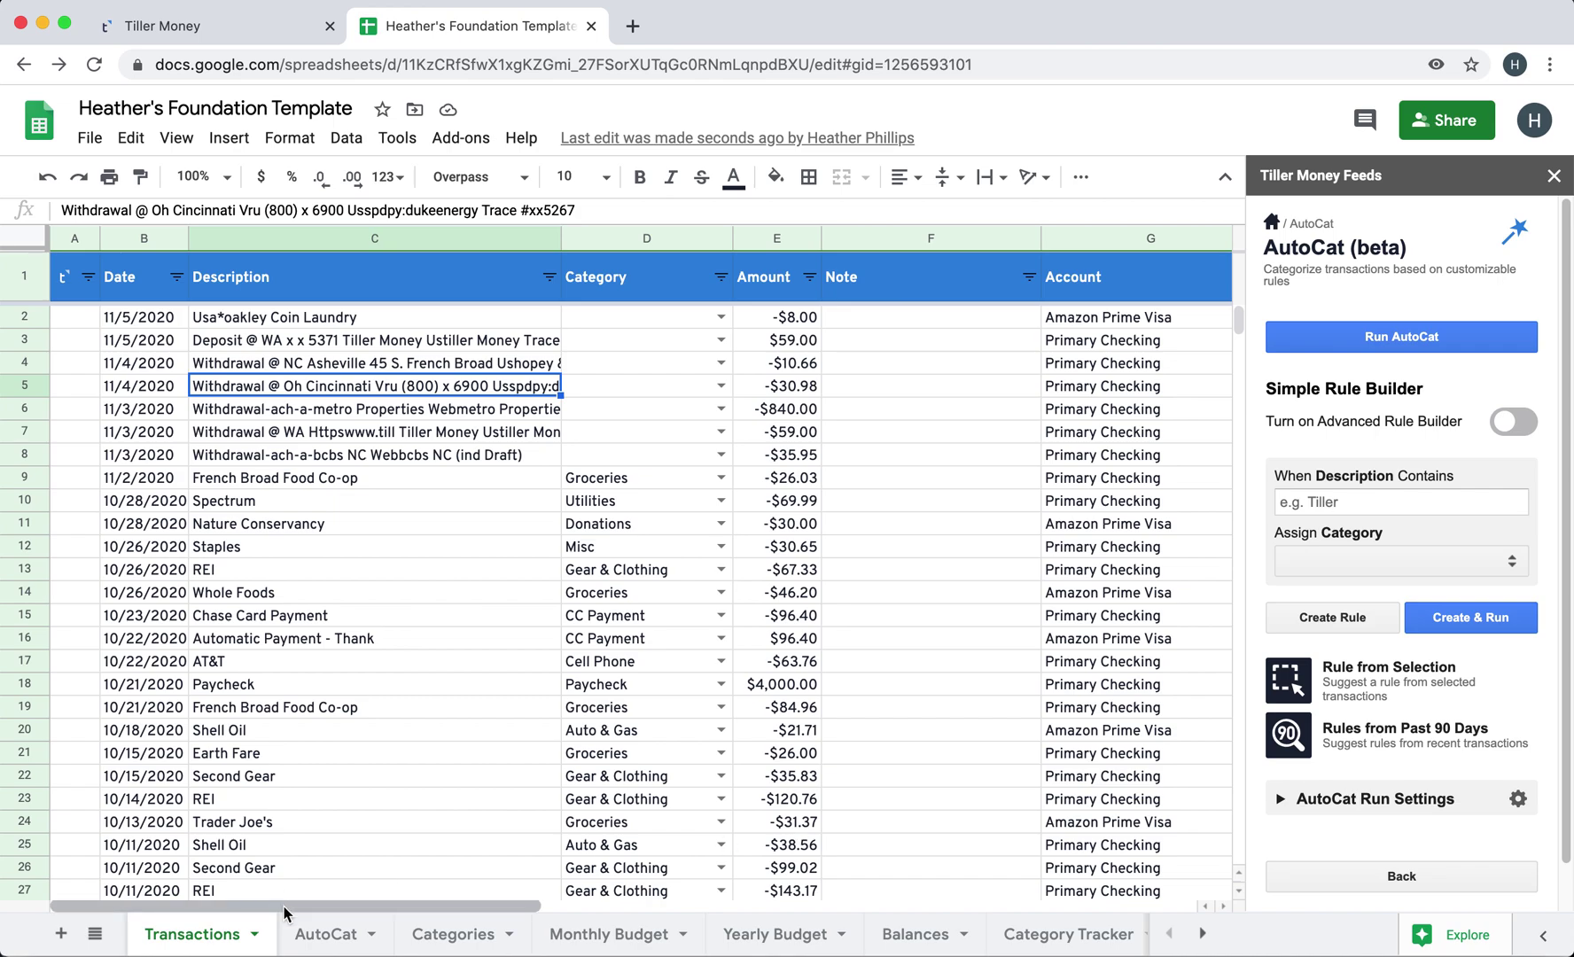
left_click(326, 936)
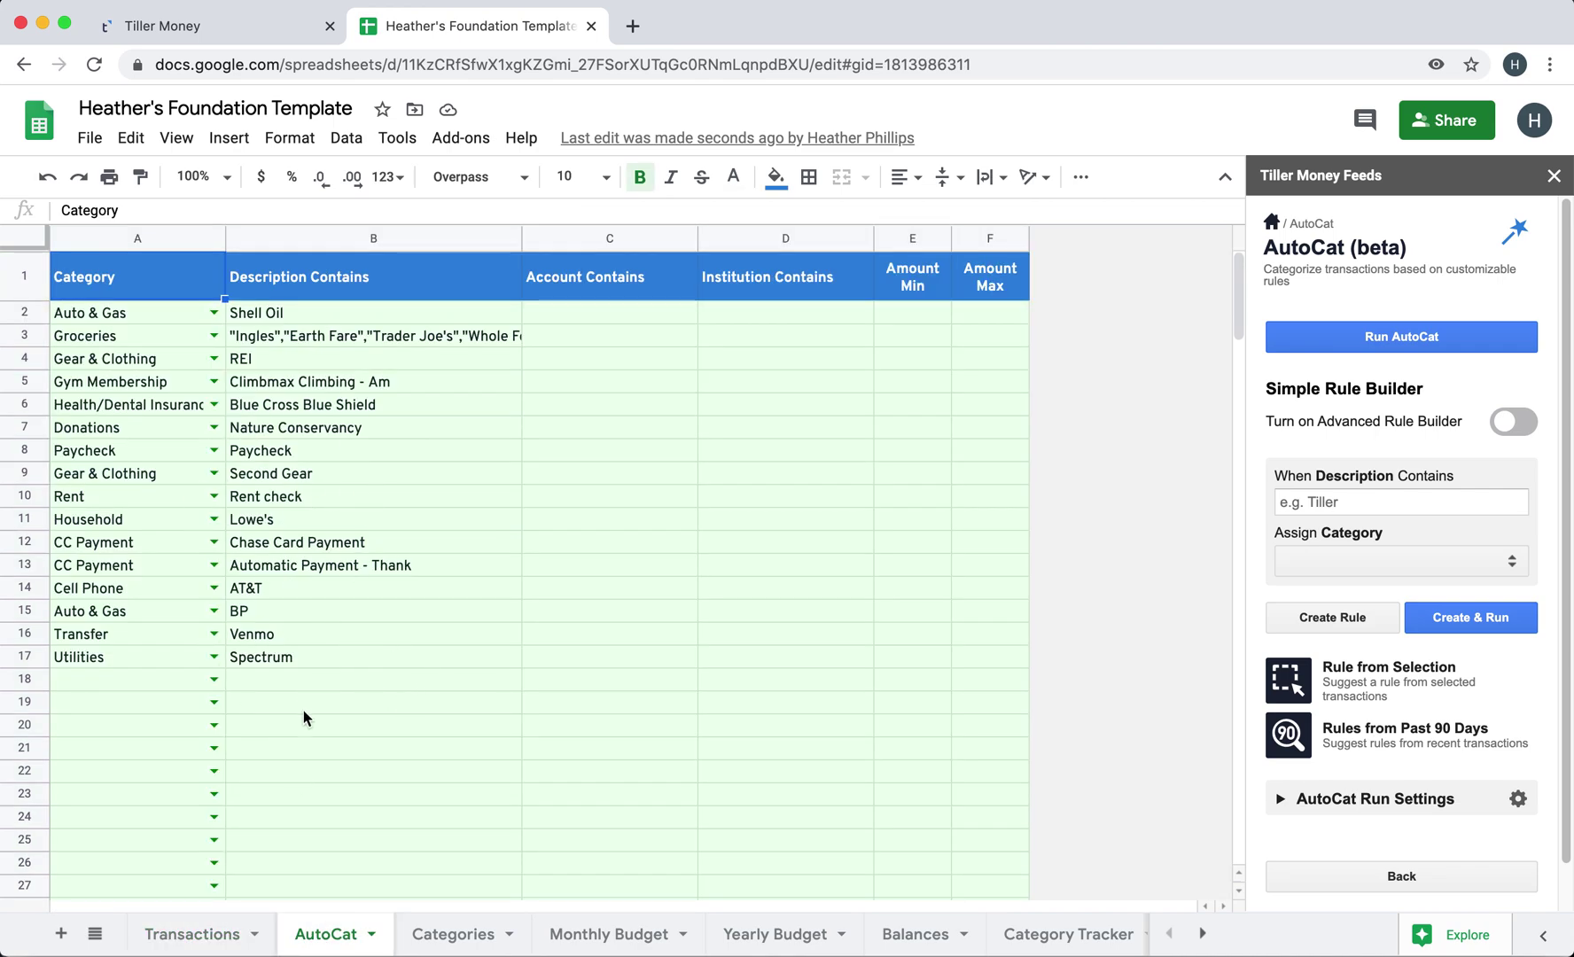
left_click(202, 939)
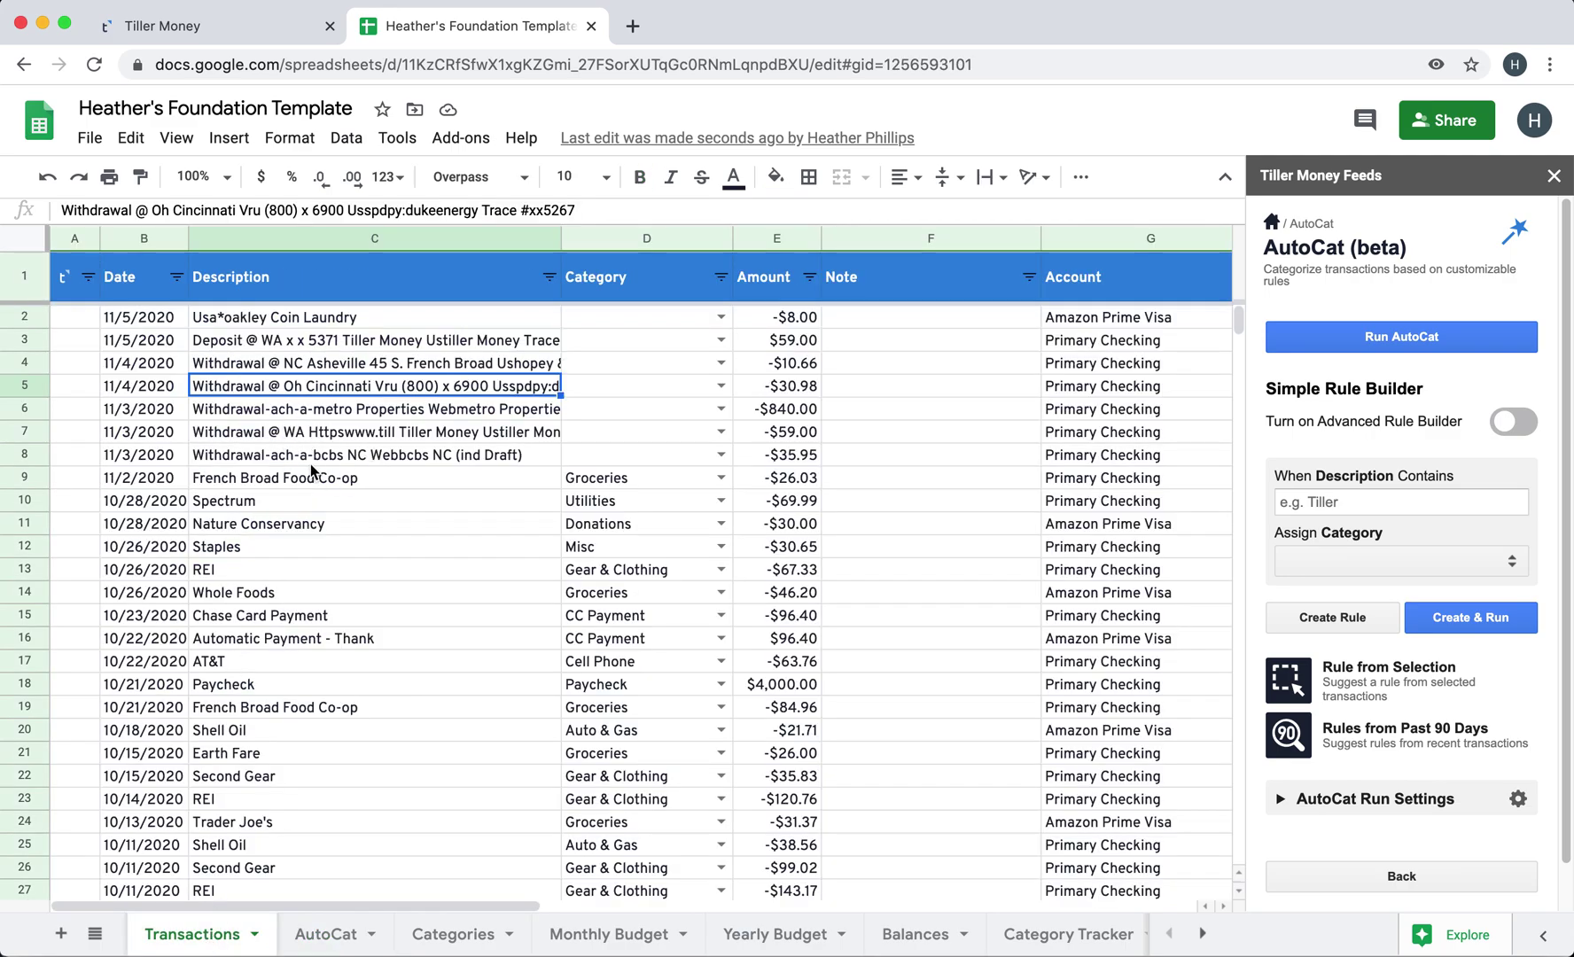
left_click(302, 458)
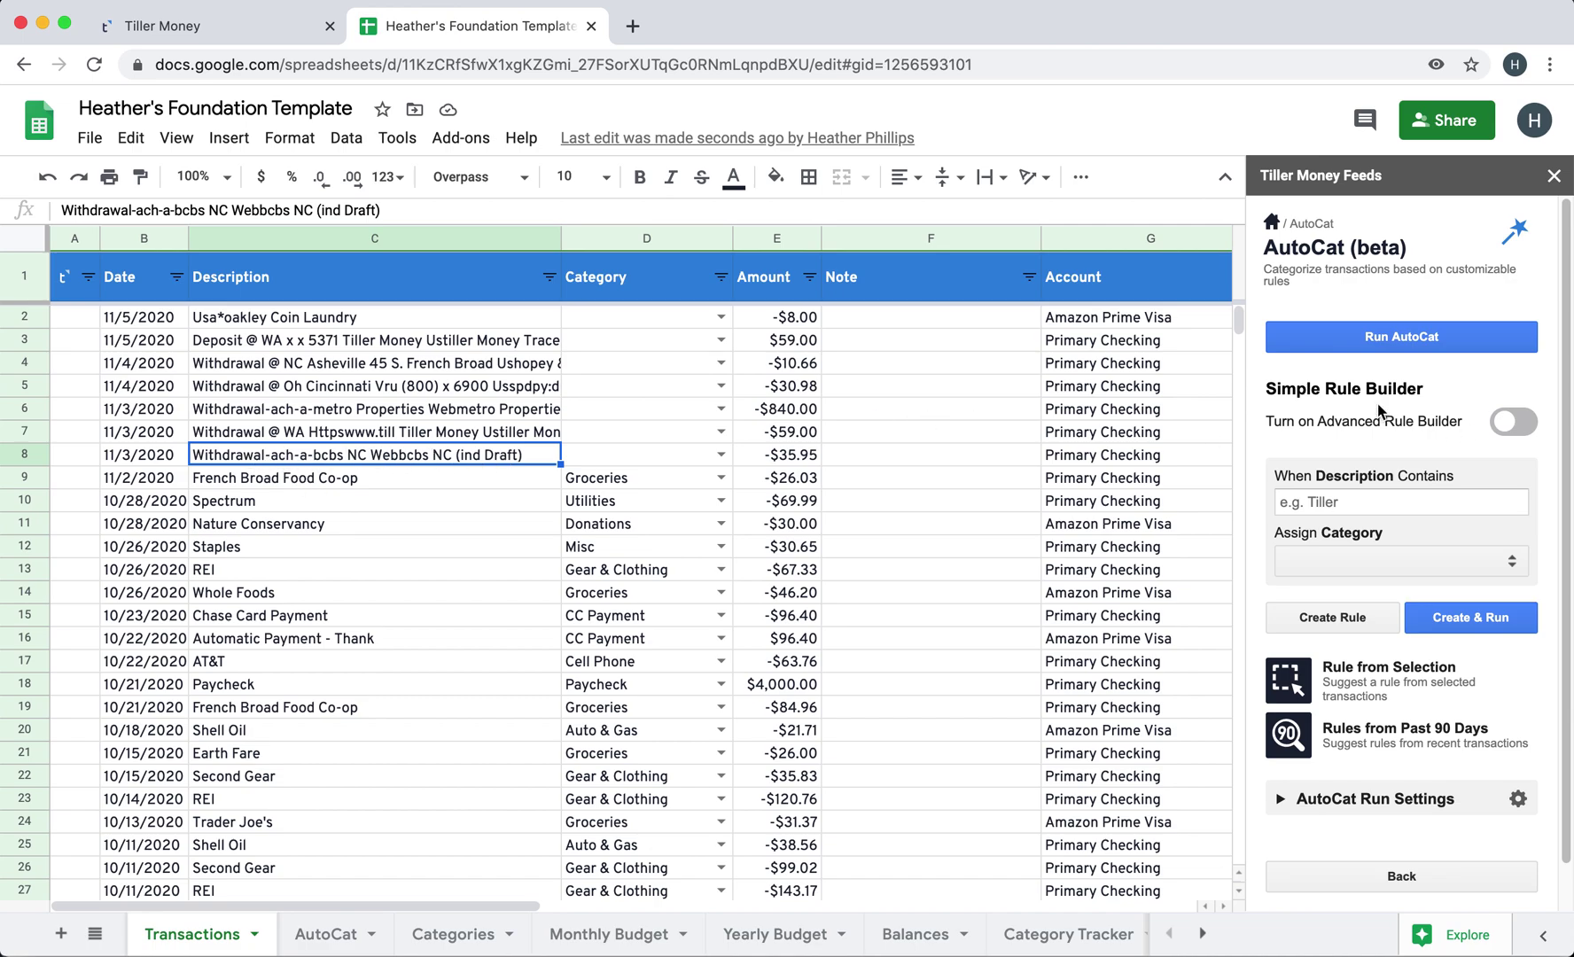
In the advanced rule builder, filter descriptions containing 'NC Webbcbs' copied from C8.
left_click(1526, 425)
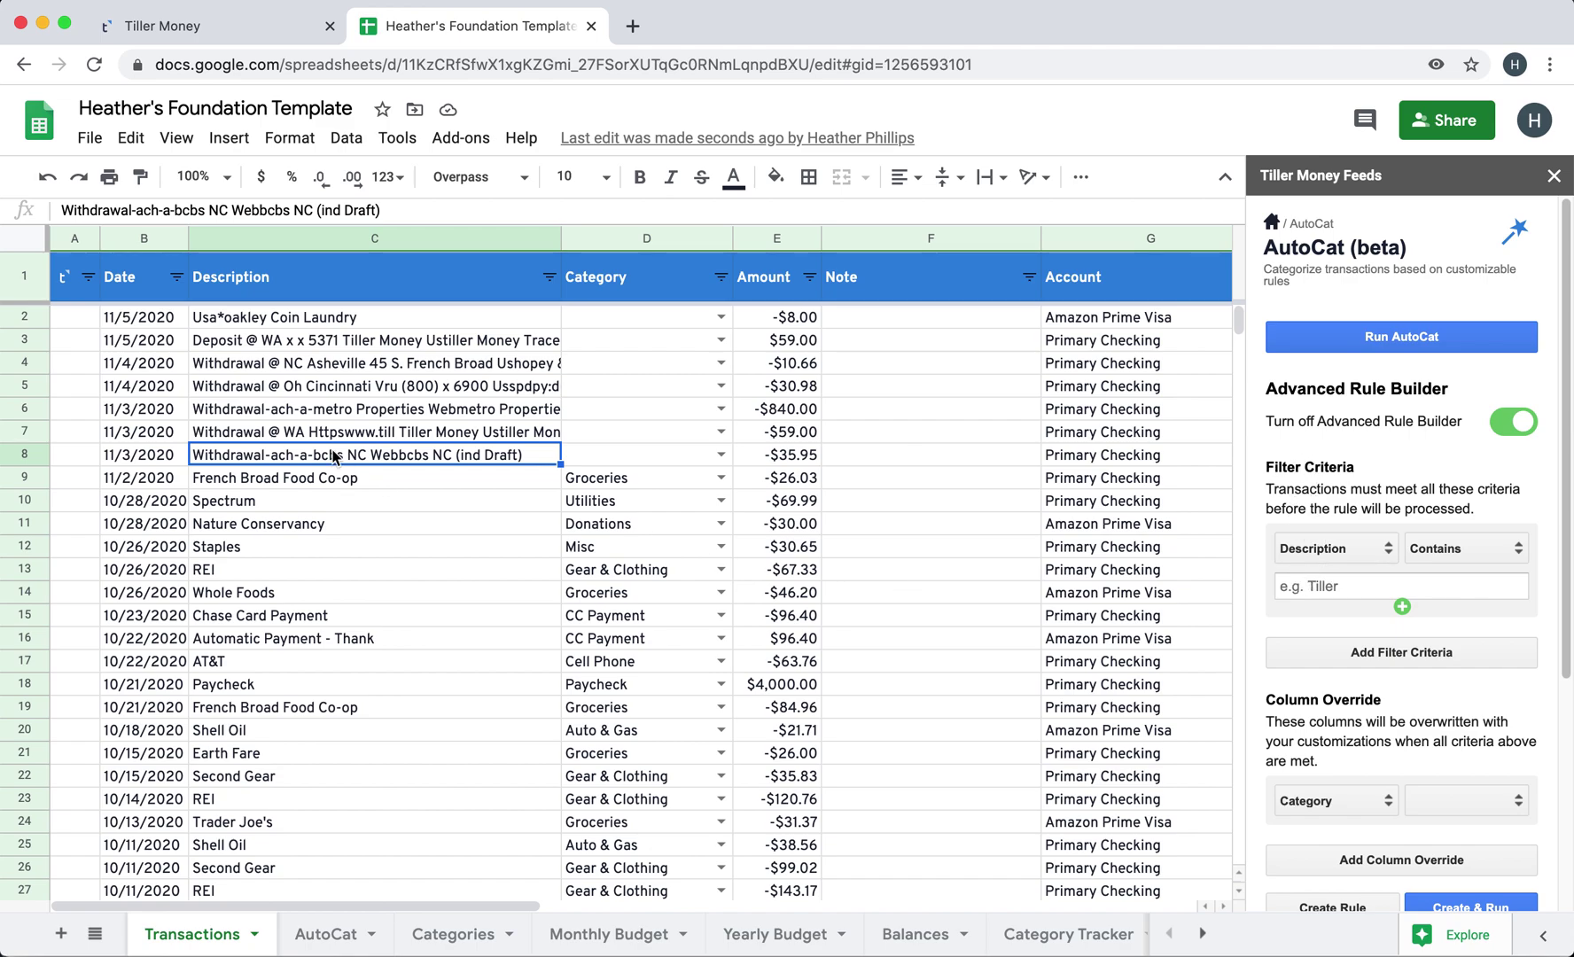
double_click(308, 462)
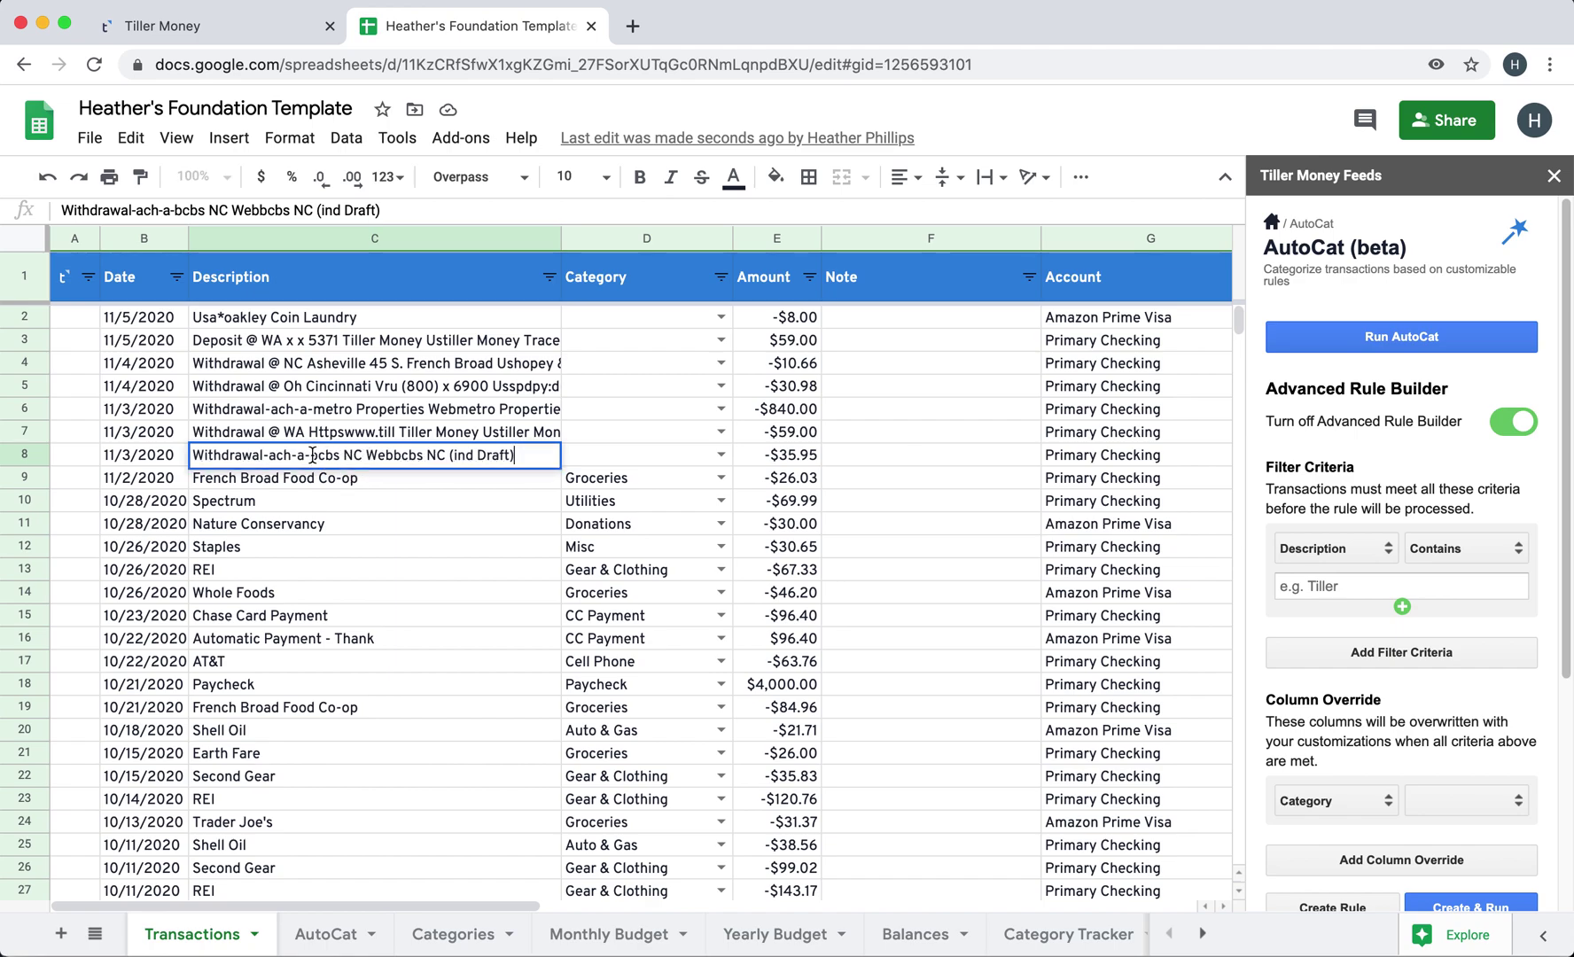
left_click_drag(344, 462, 424, 458)
key("ctrl+c")
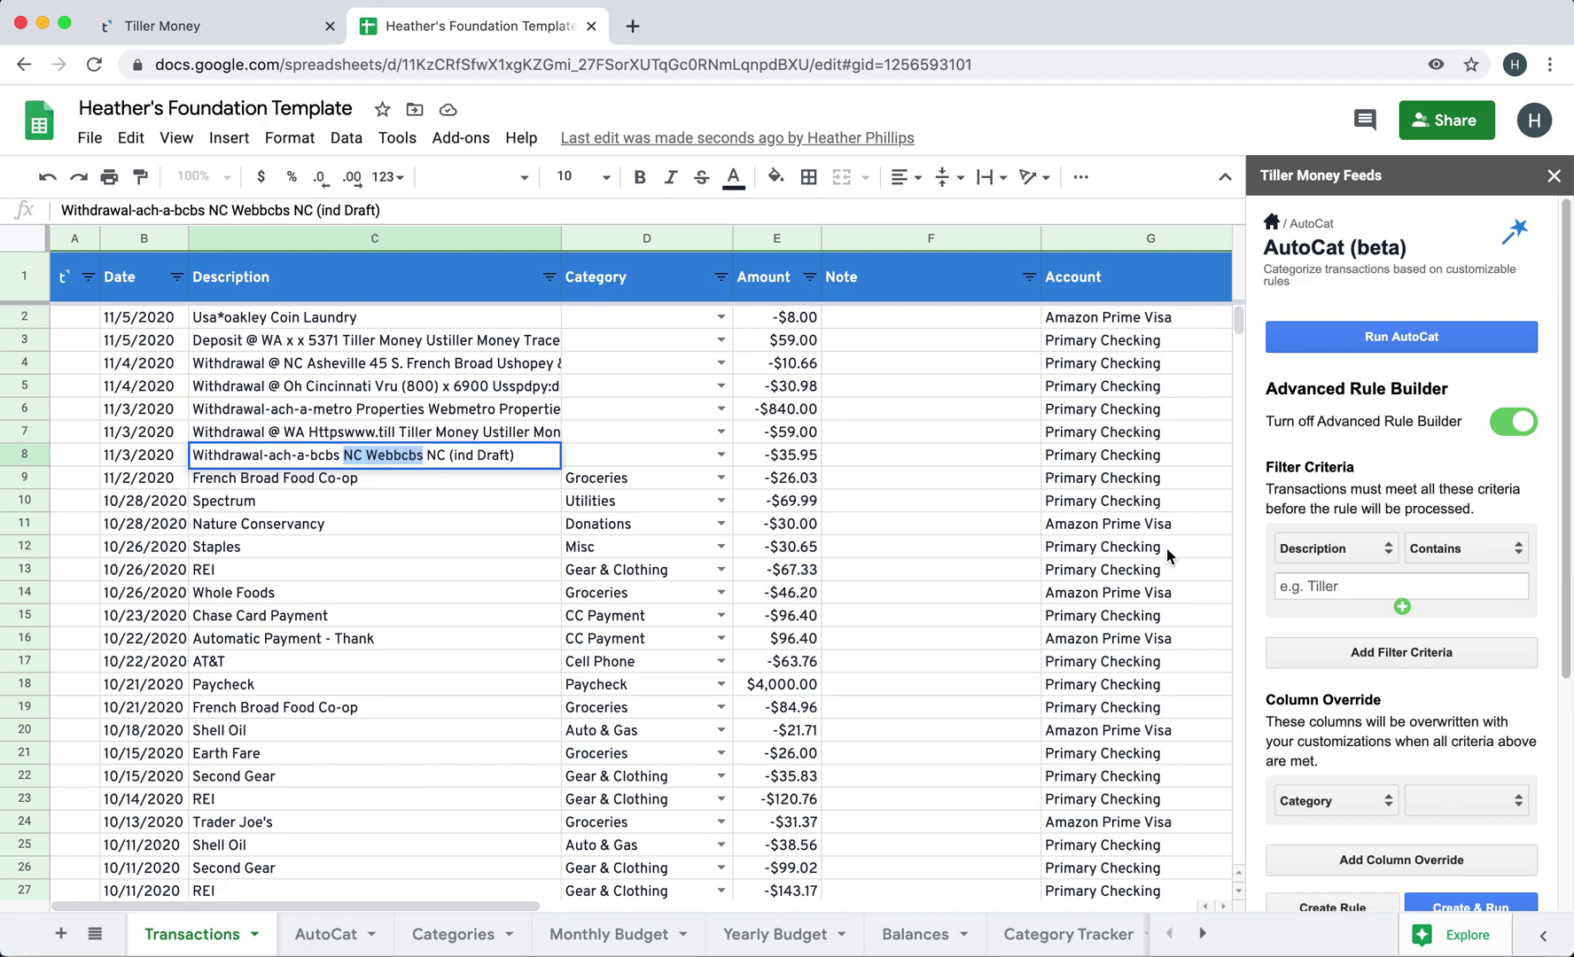
left_click(1370, 587)
key("ctrl+v")
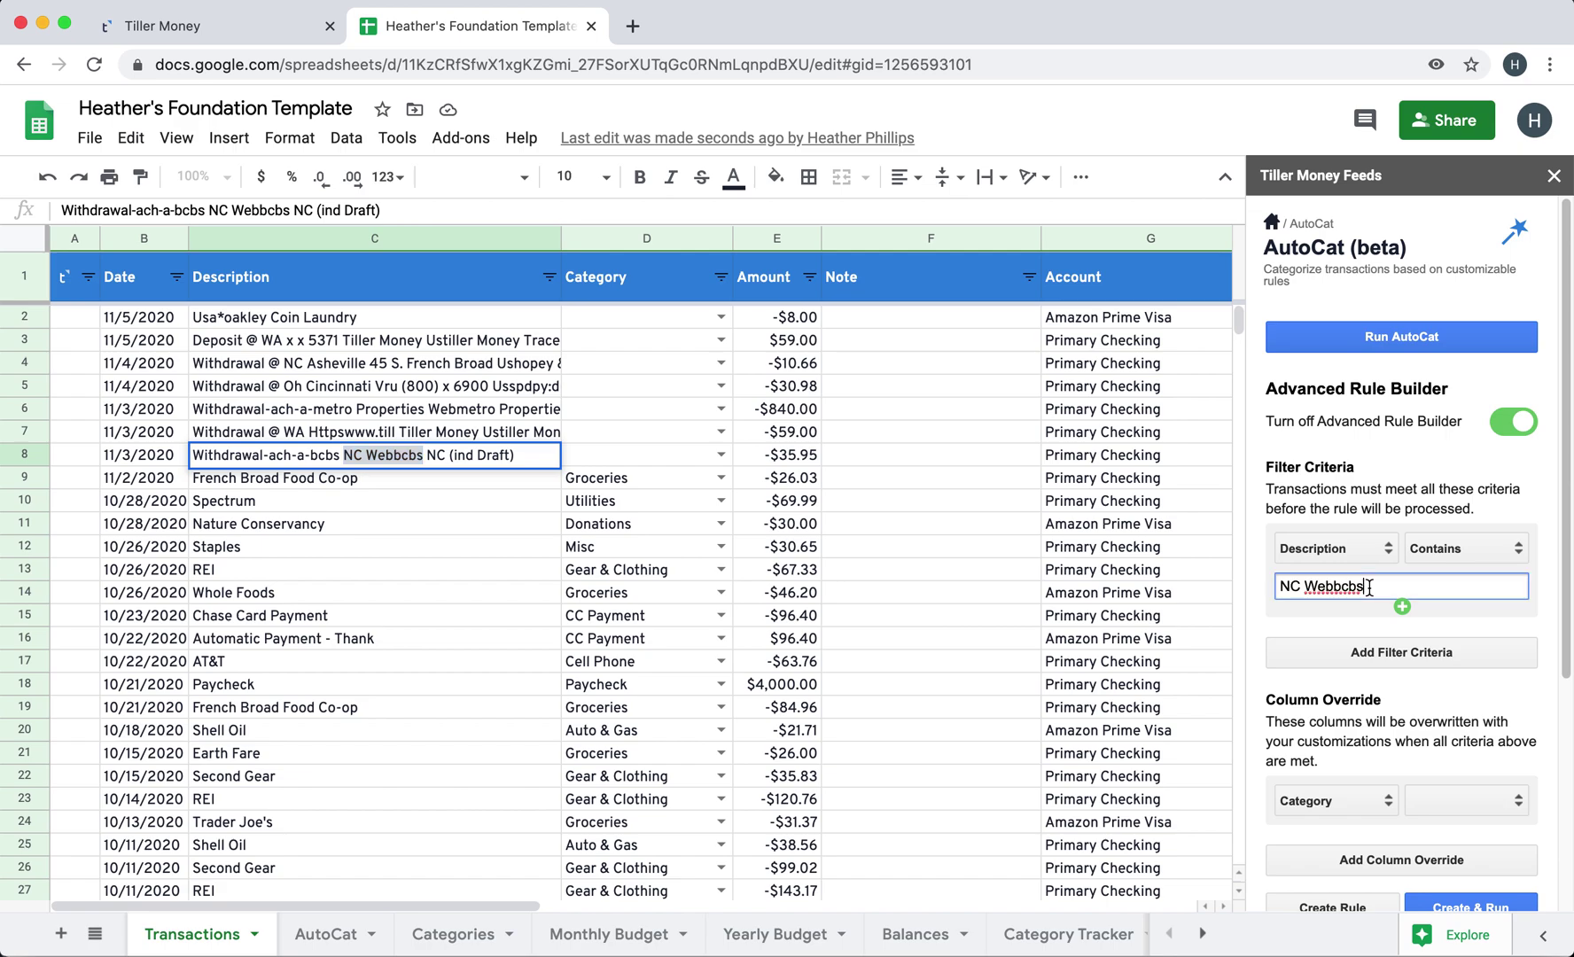
scroll(1356, 762, "down", 2)
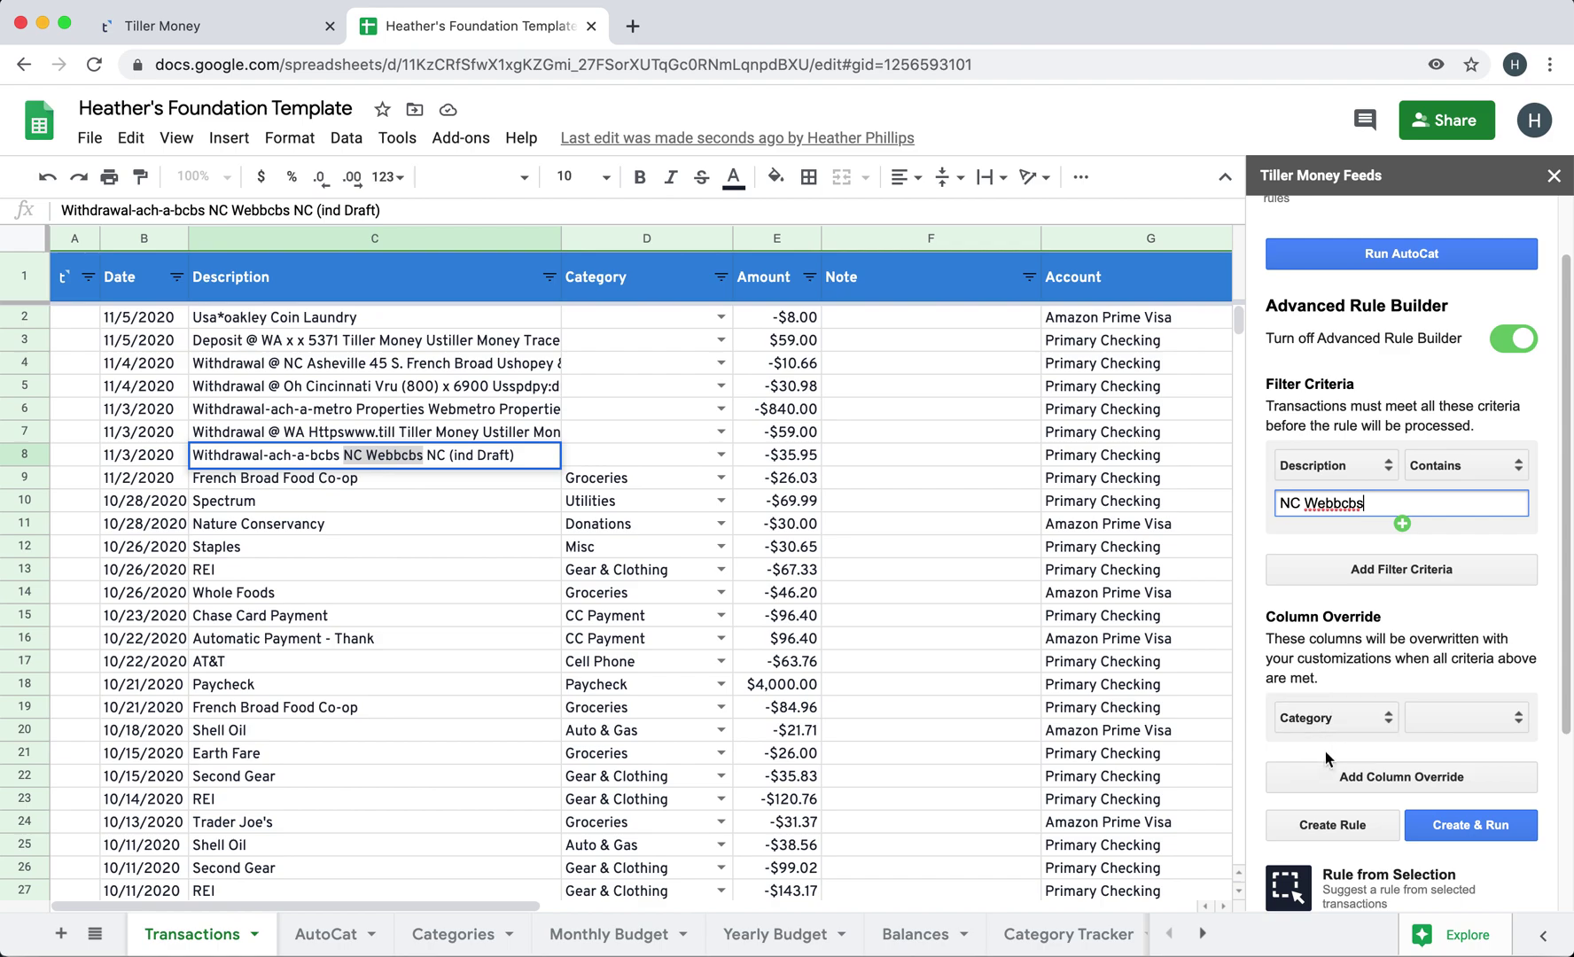
left_click(1328, 720)
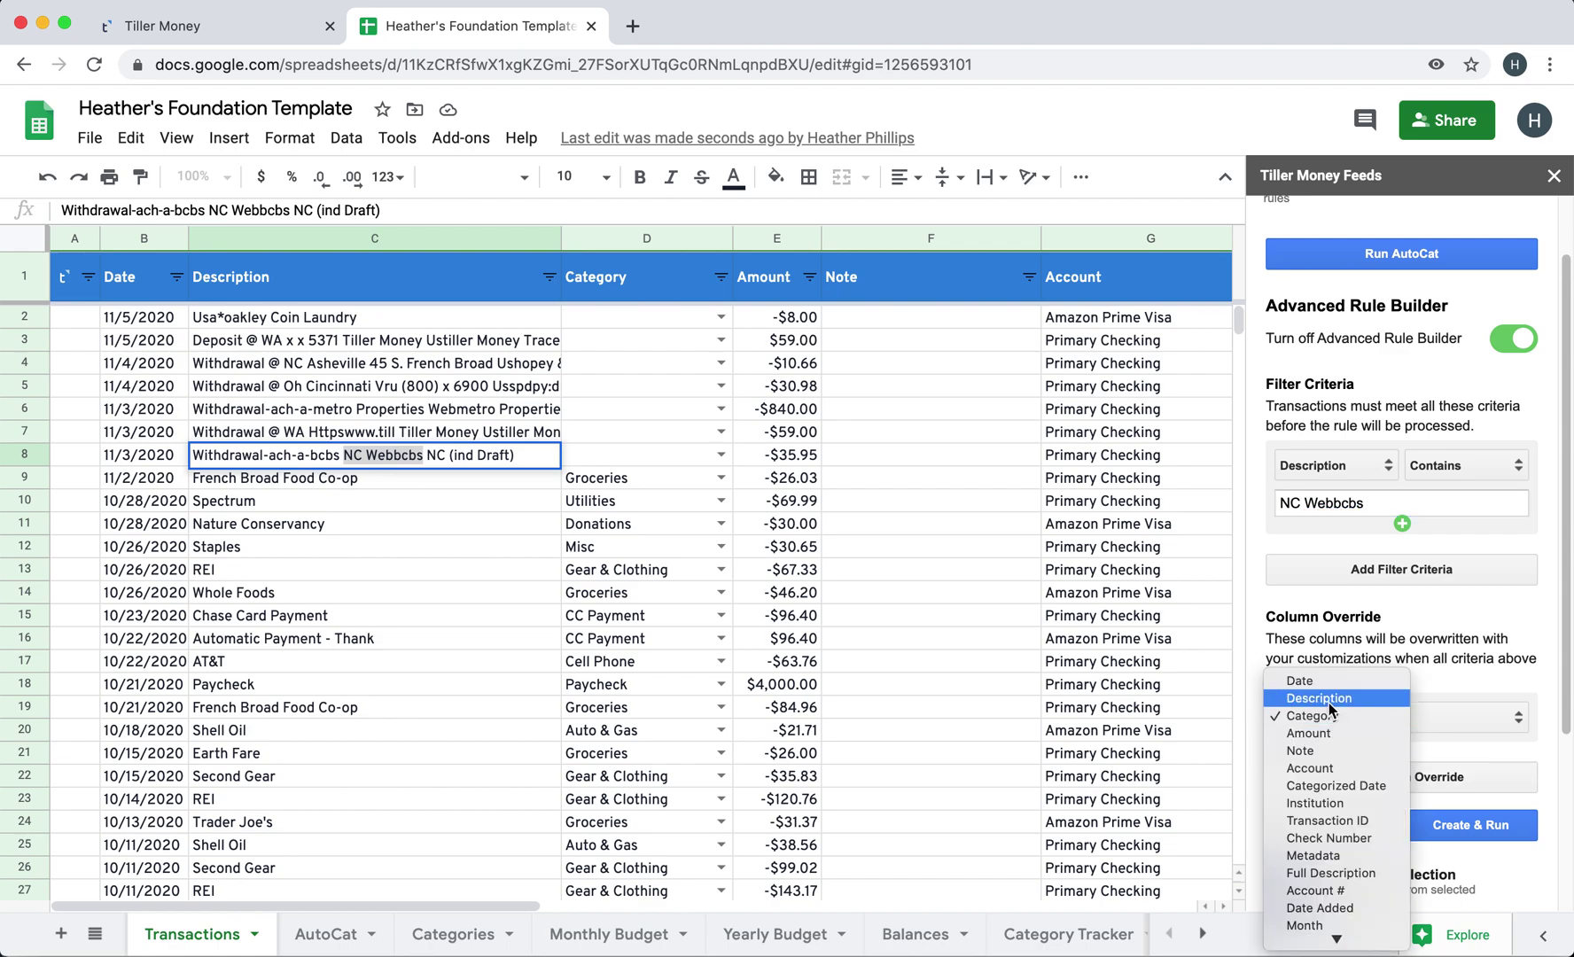
Add a Description column override and confirm the 'NC Webbcbs' filter value.
left_click(1328, 699)
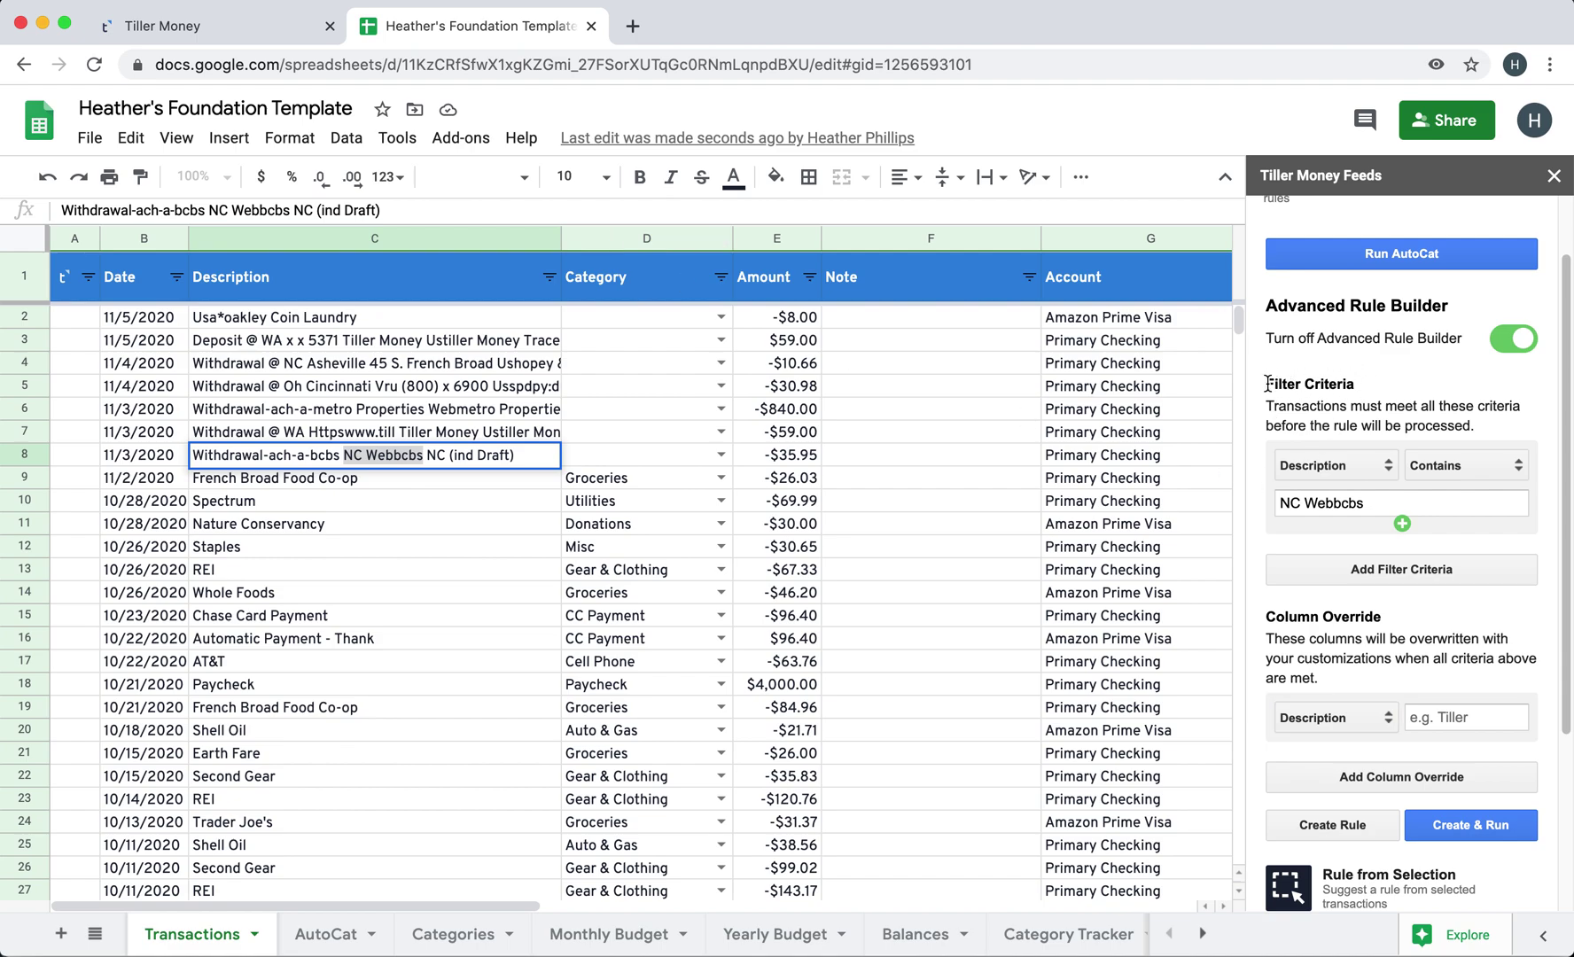
left_click_drag(1265, 384, 1356, 386)
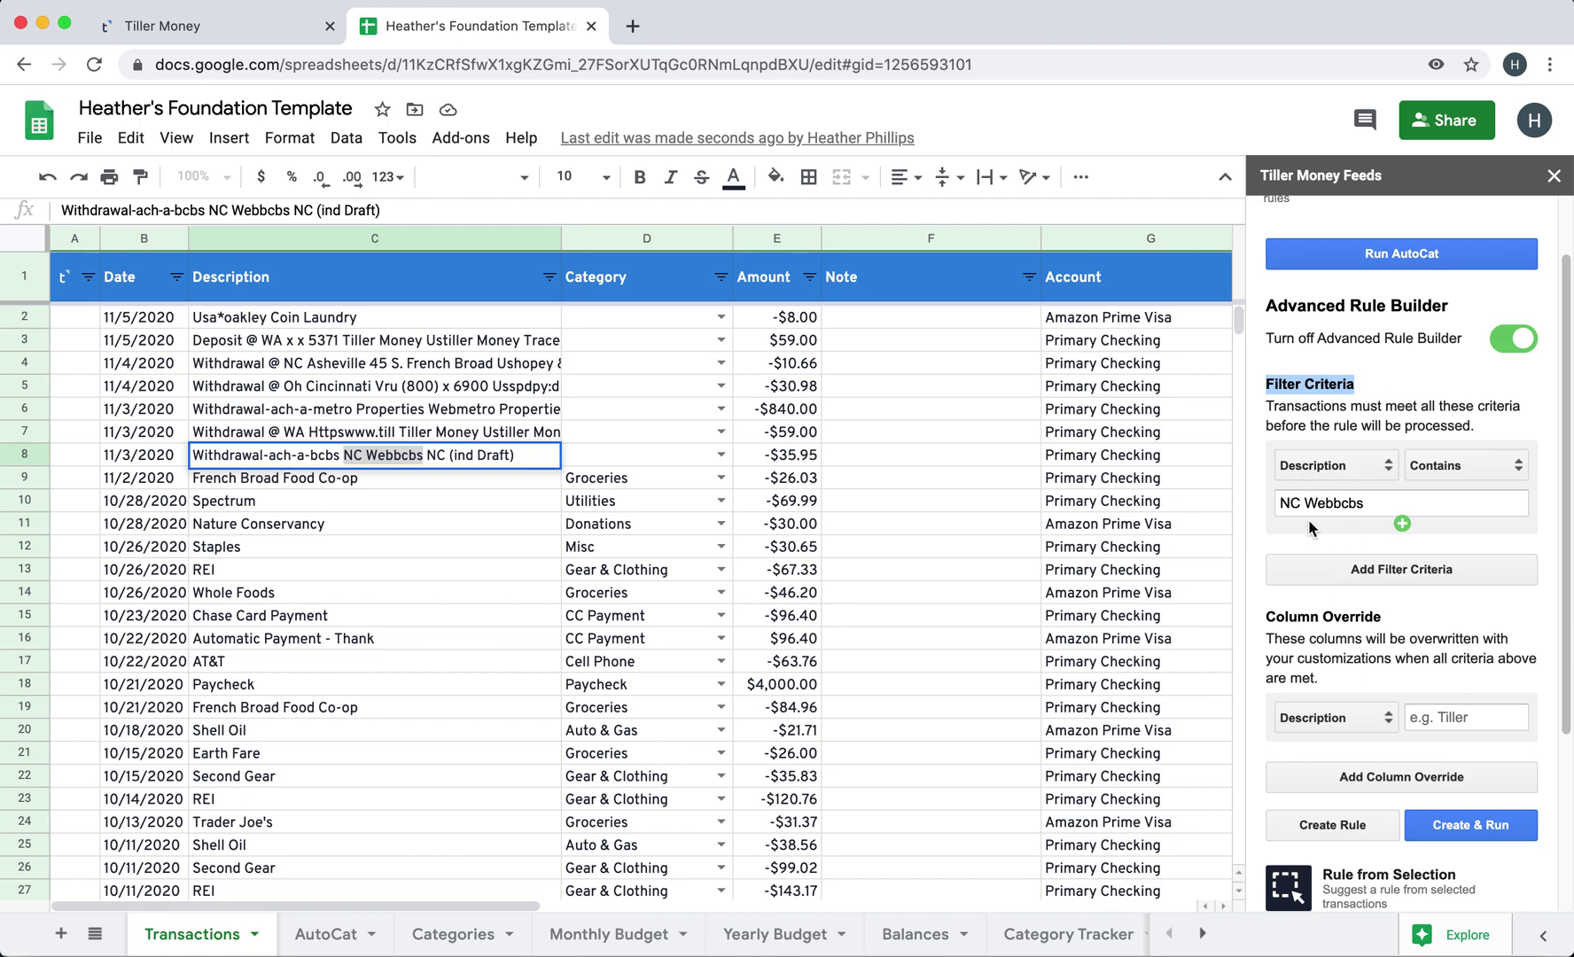
left_click_drag(1366, 504, 1281, 504)
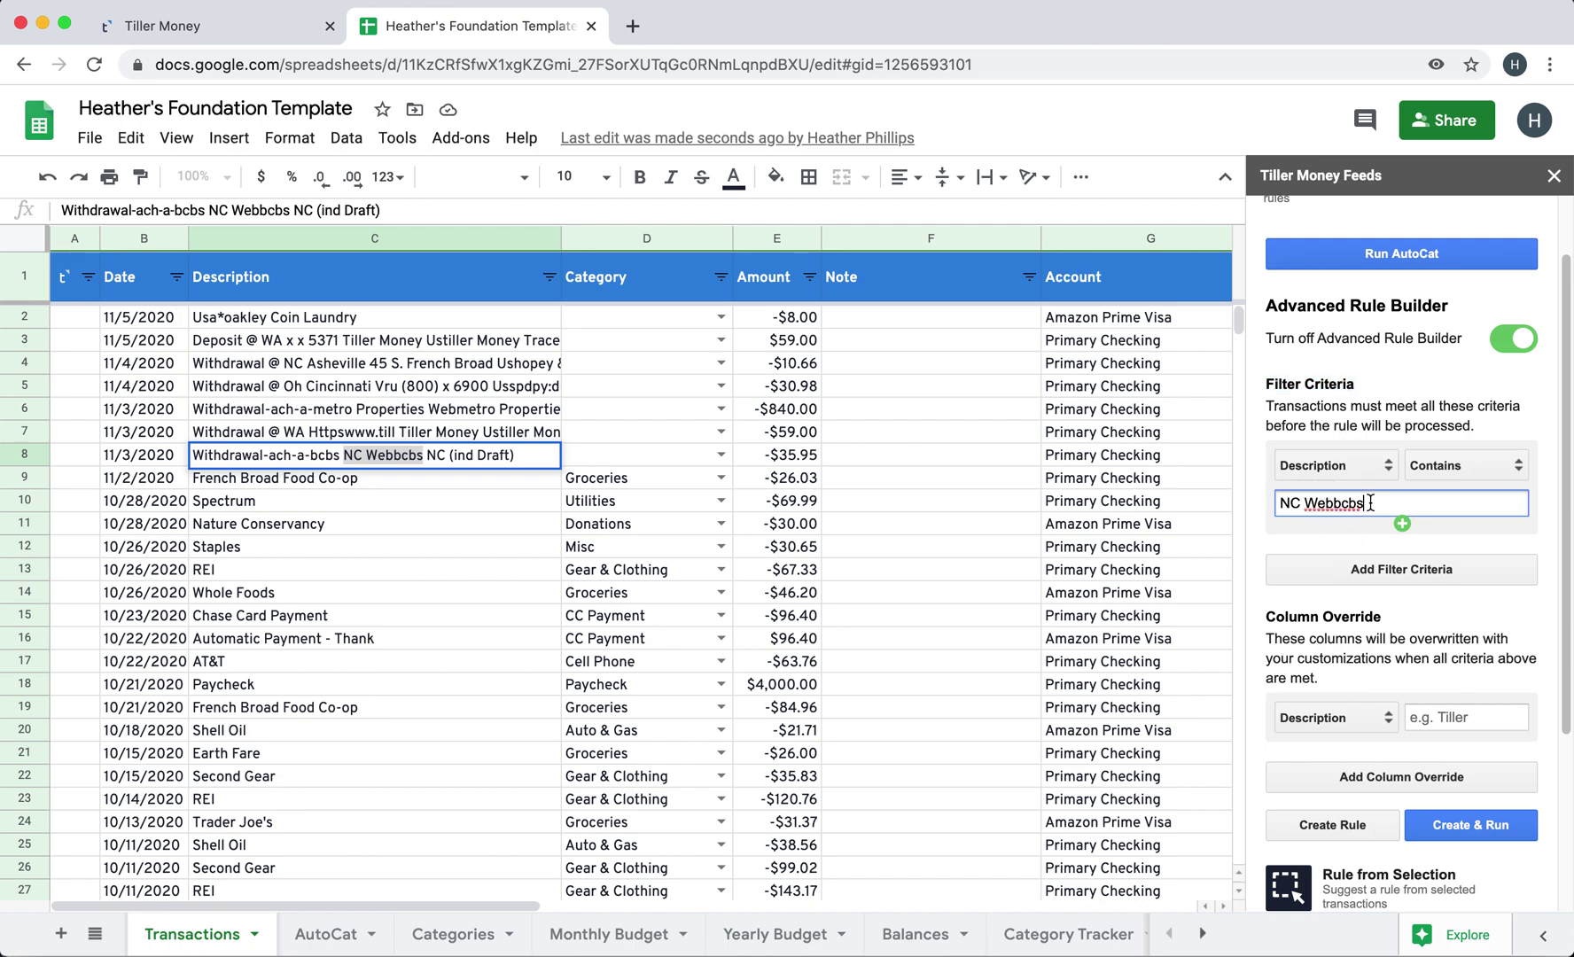
left_click(1337, 652)
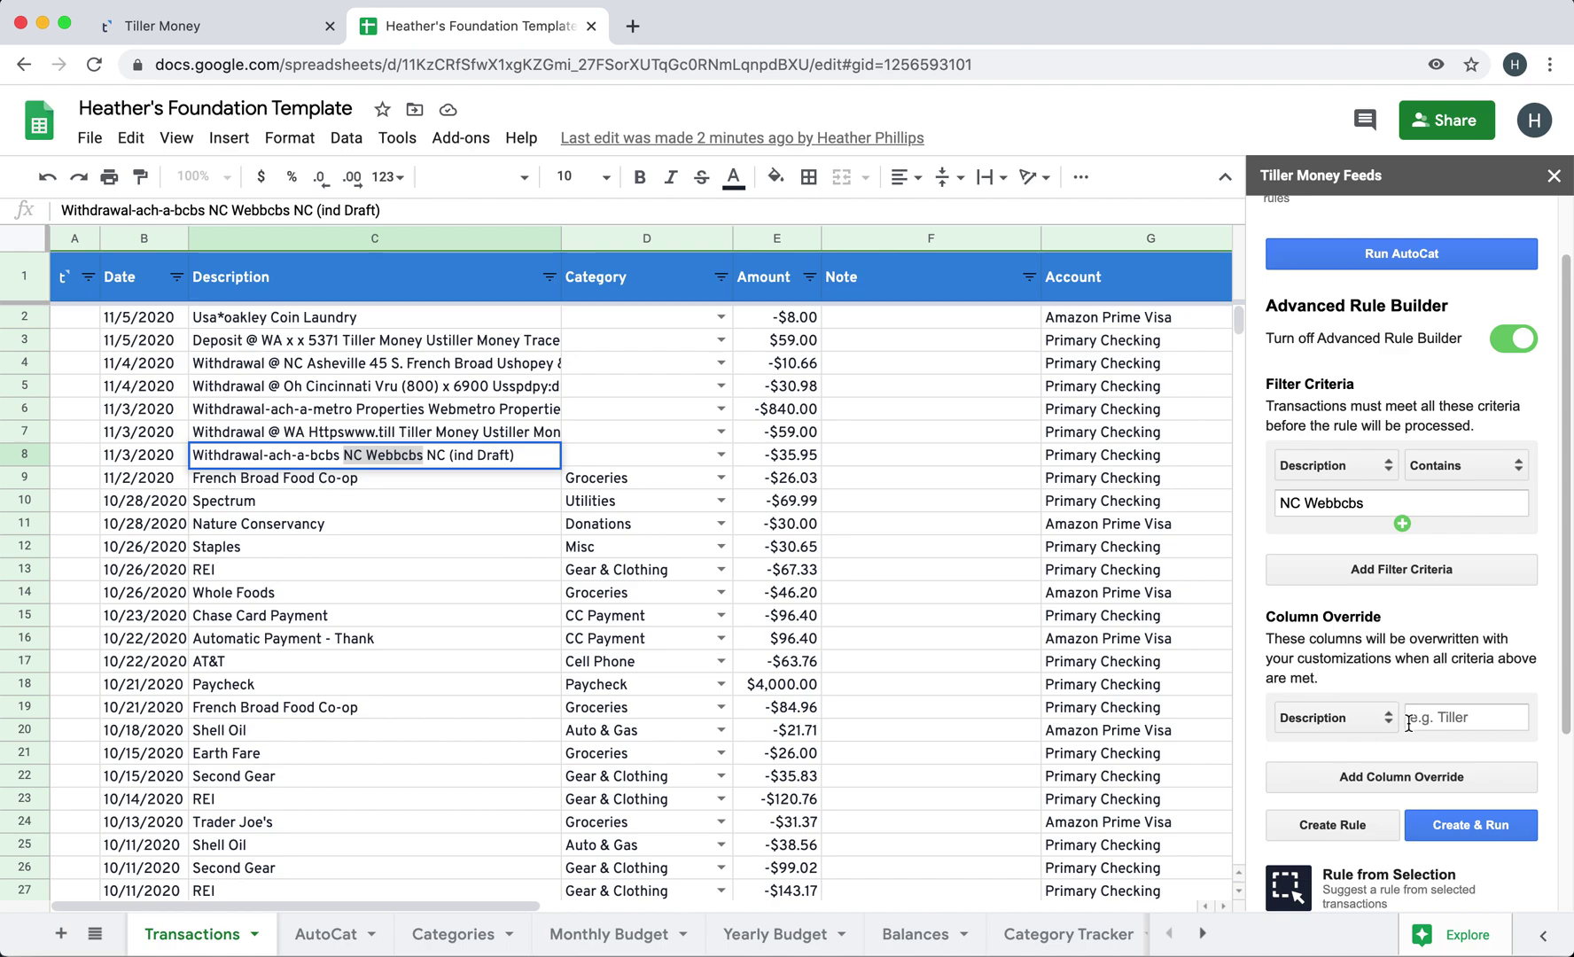
Override category to Health/Dental Insurance and description to 'Blue Cross Dental'.
left_click(1395, 779)
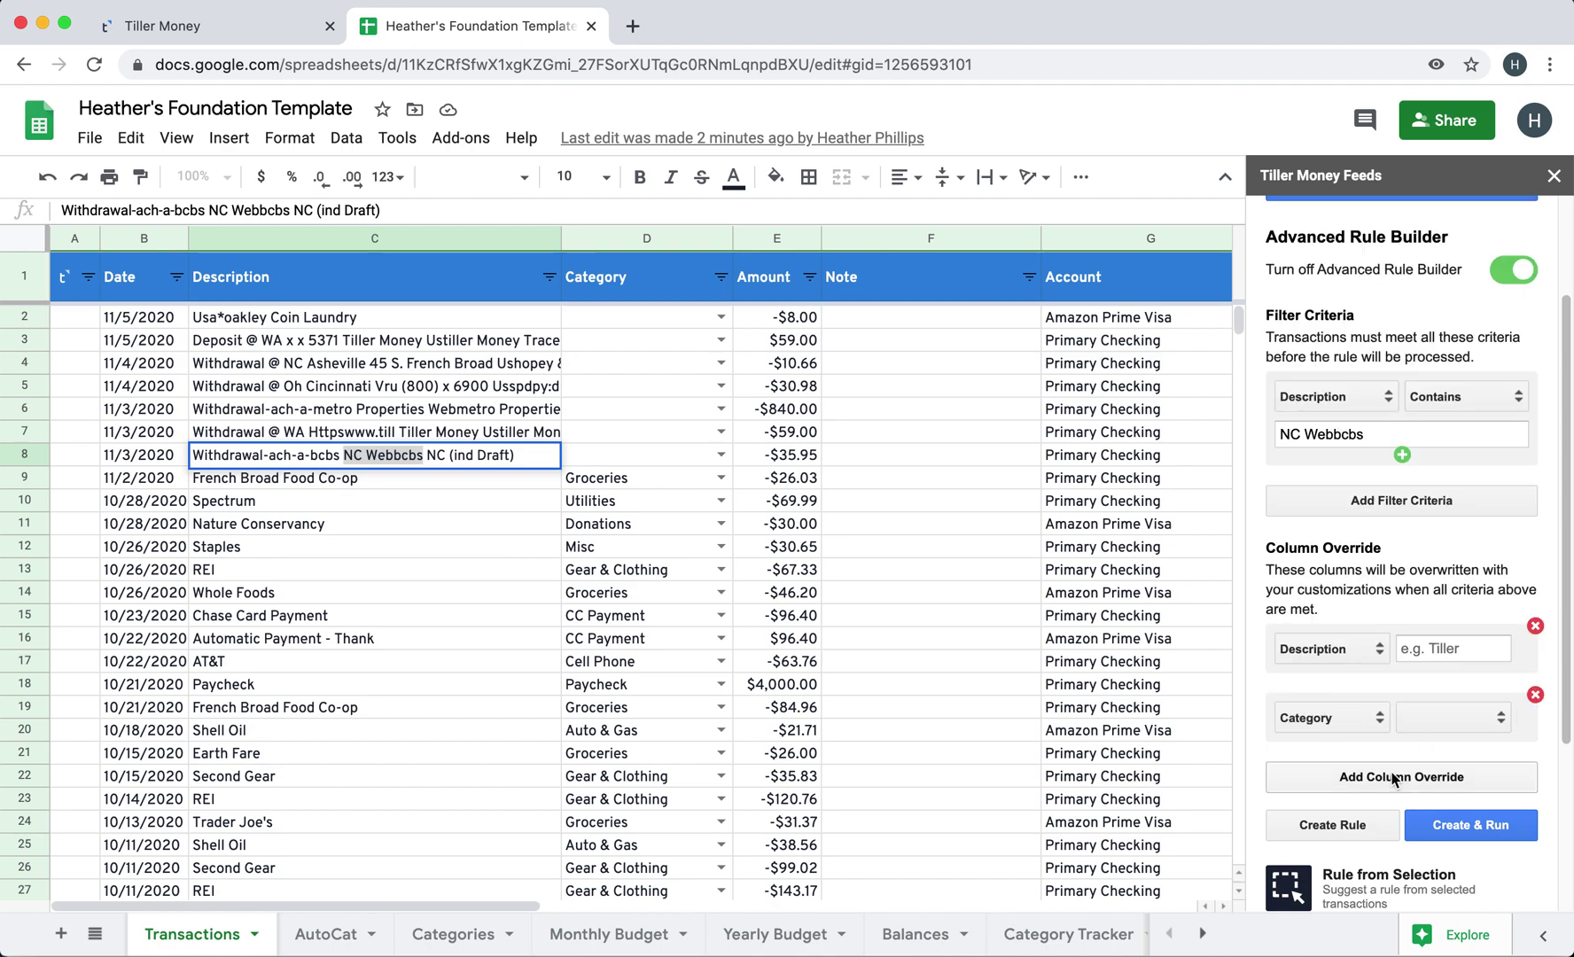
left_click(1432, 713)
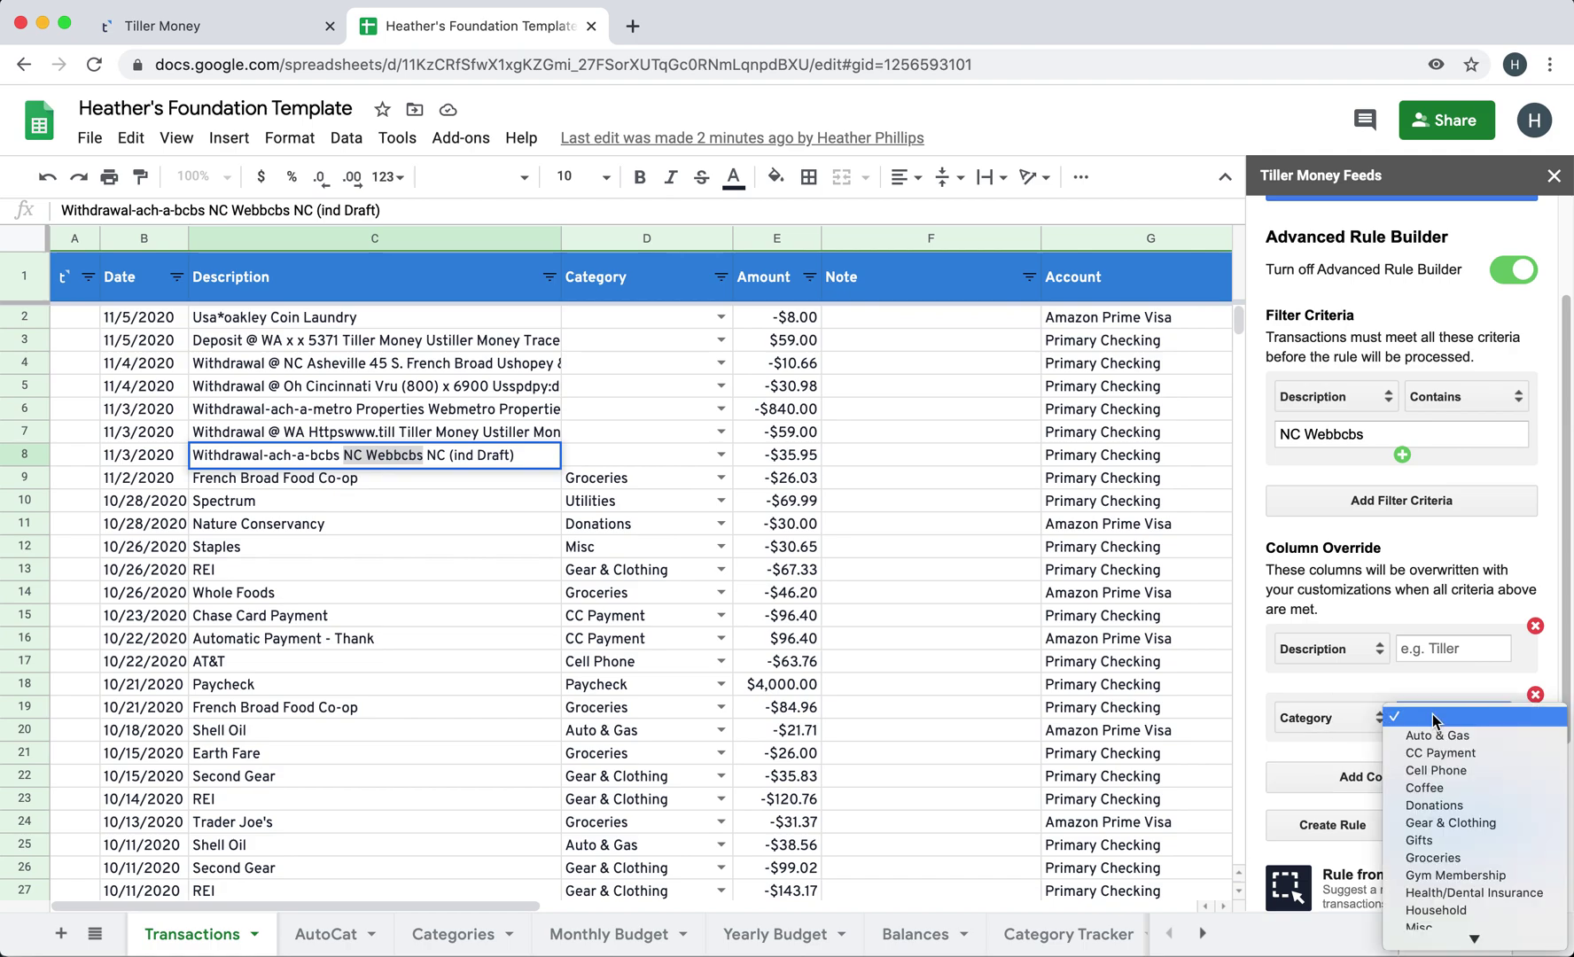
left_click(1440, 893)
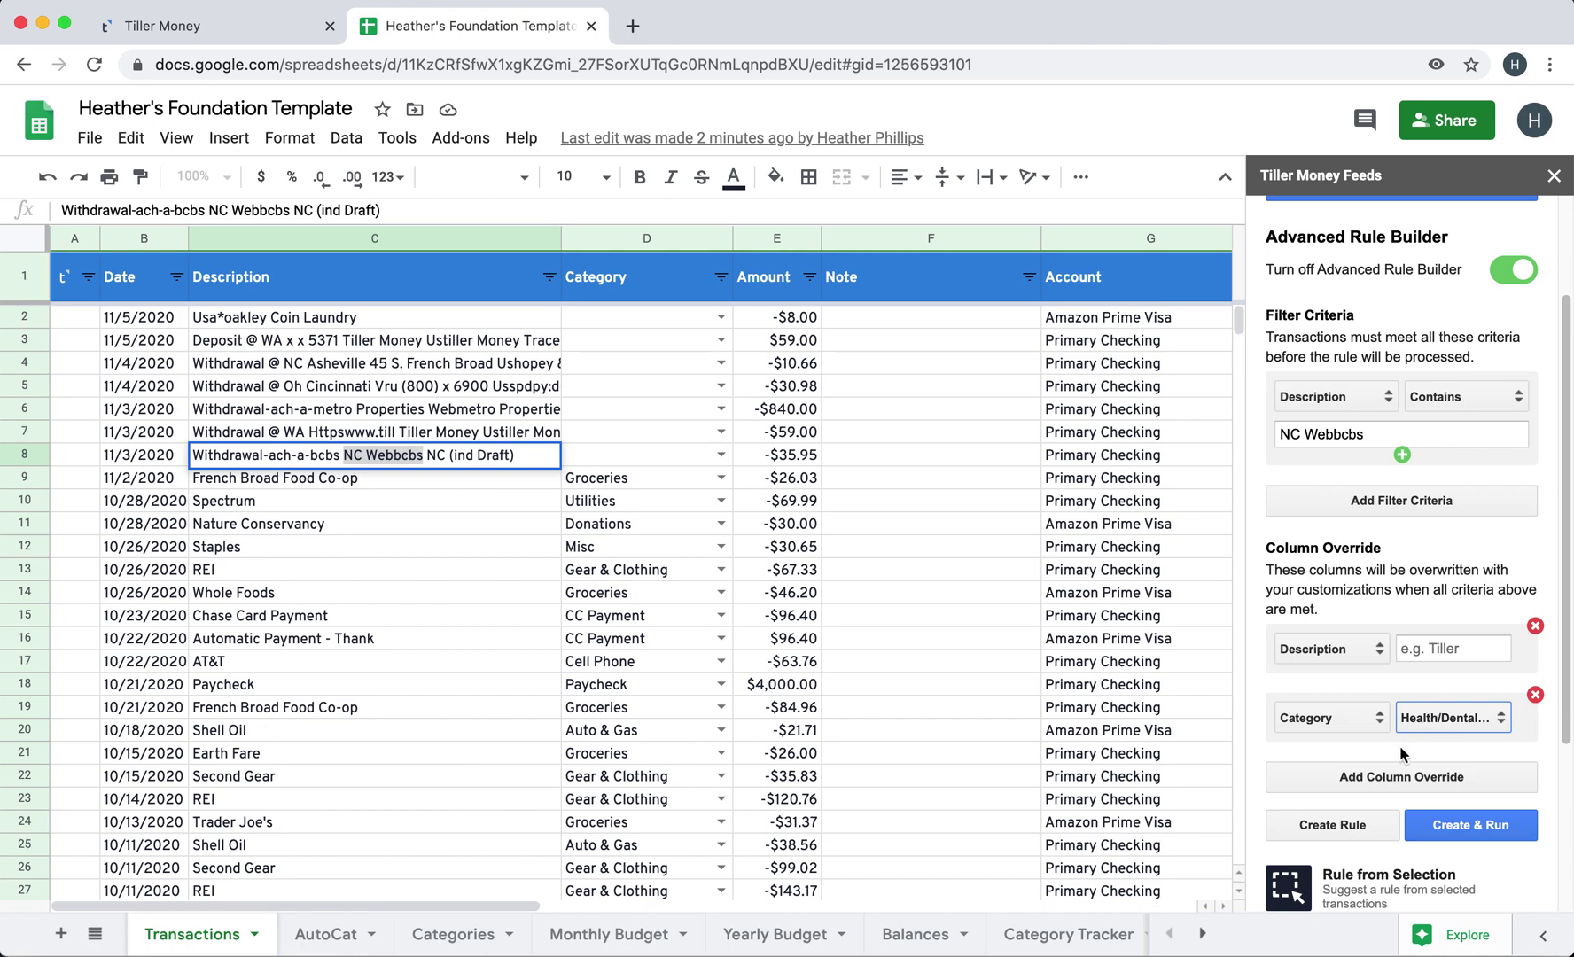
left_click(1430, 648)
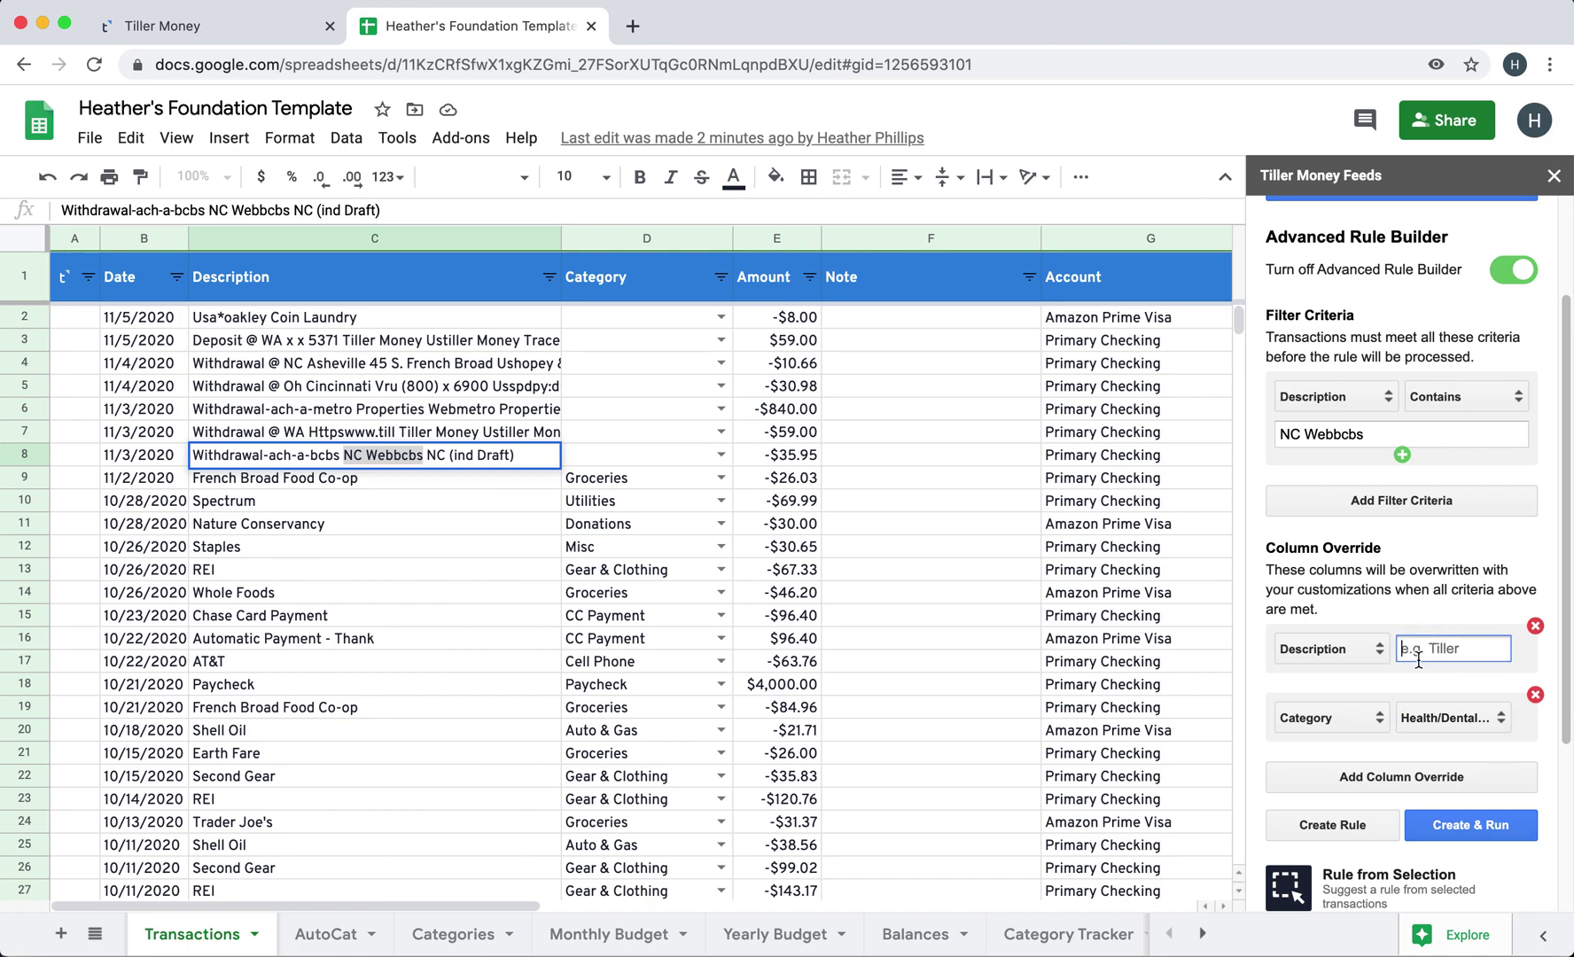
type("B")
type(" Dental")
Create and run the rule, then inspect its new row 18 on the AutoCat sheet.
left_click(1478, 827)
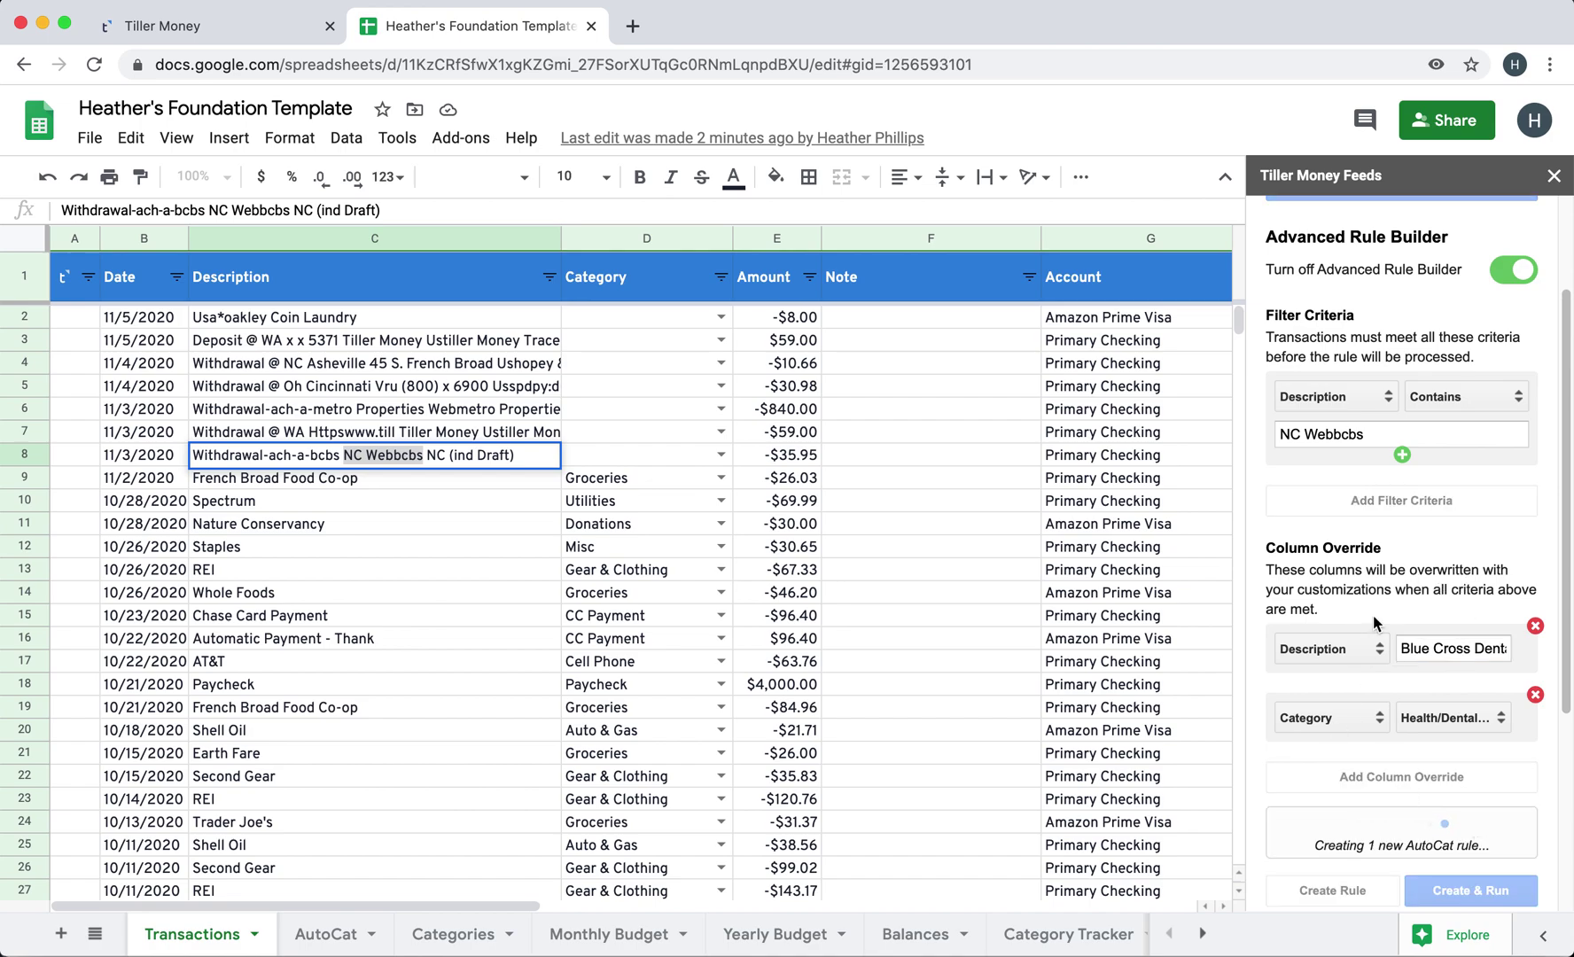
left_click(323, 932)
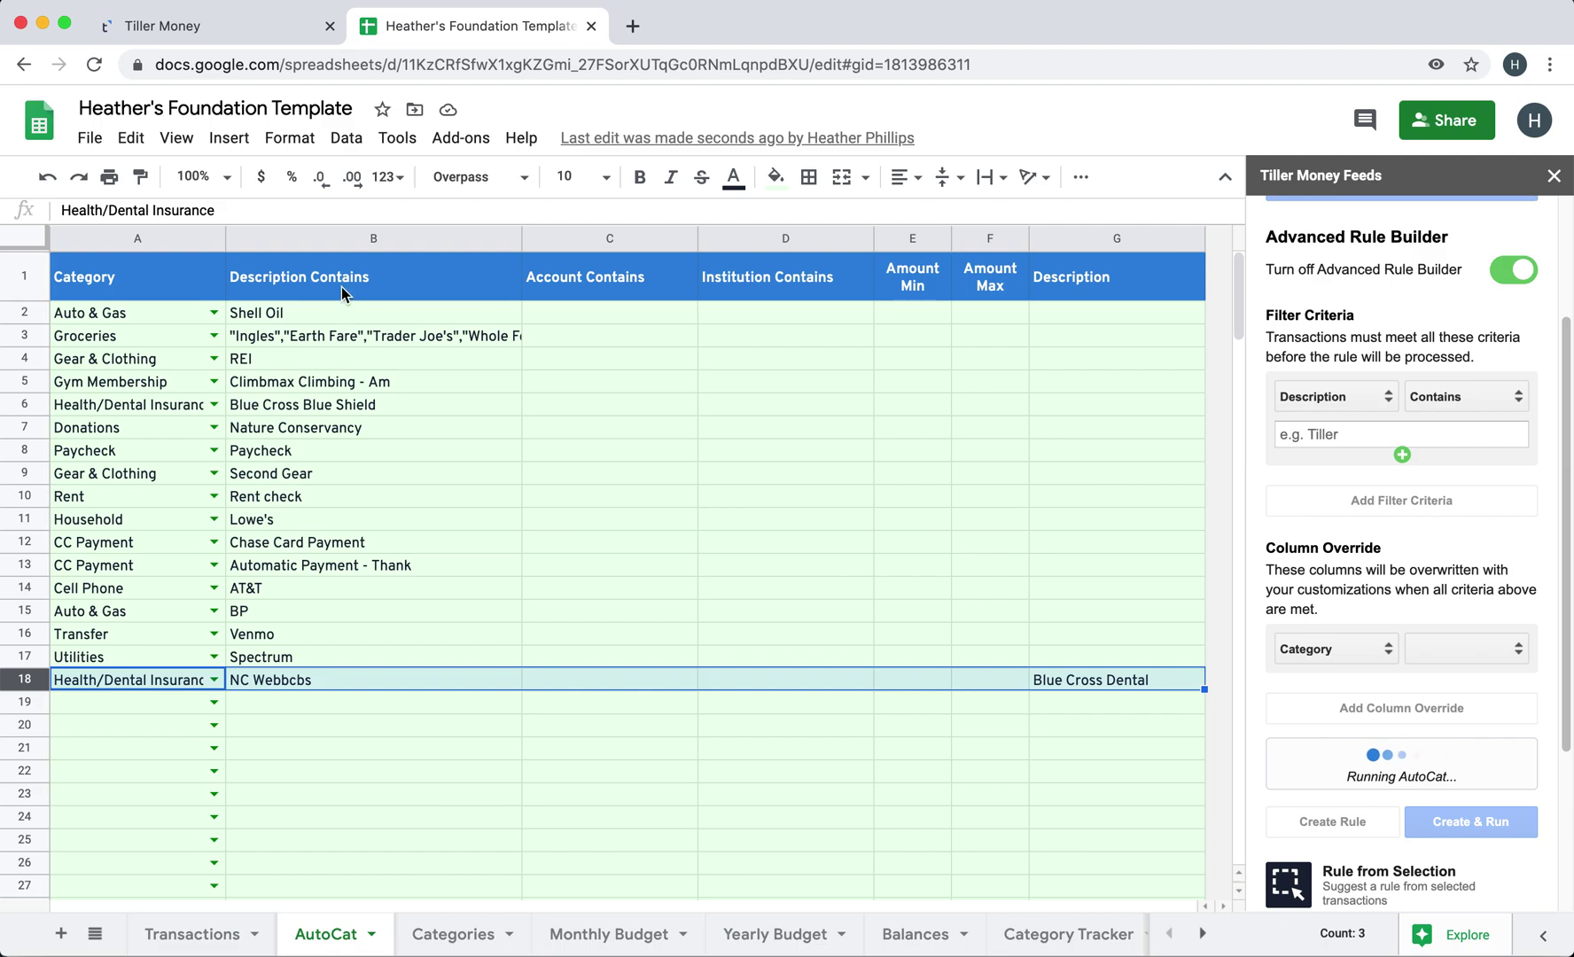
left_click(312, 678)
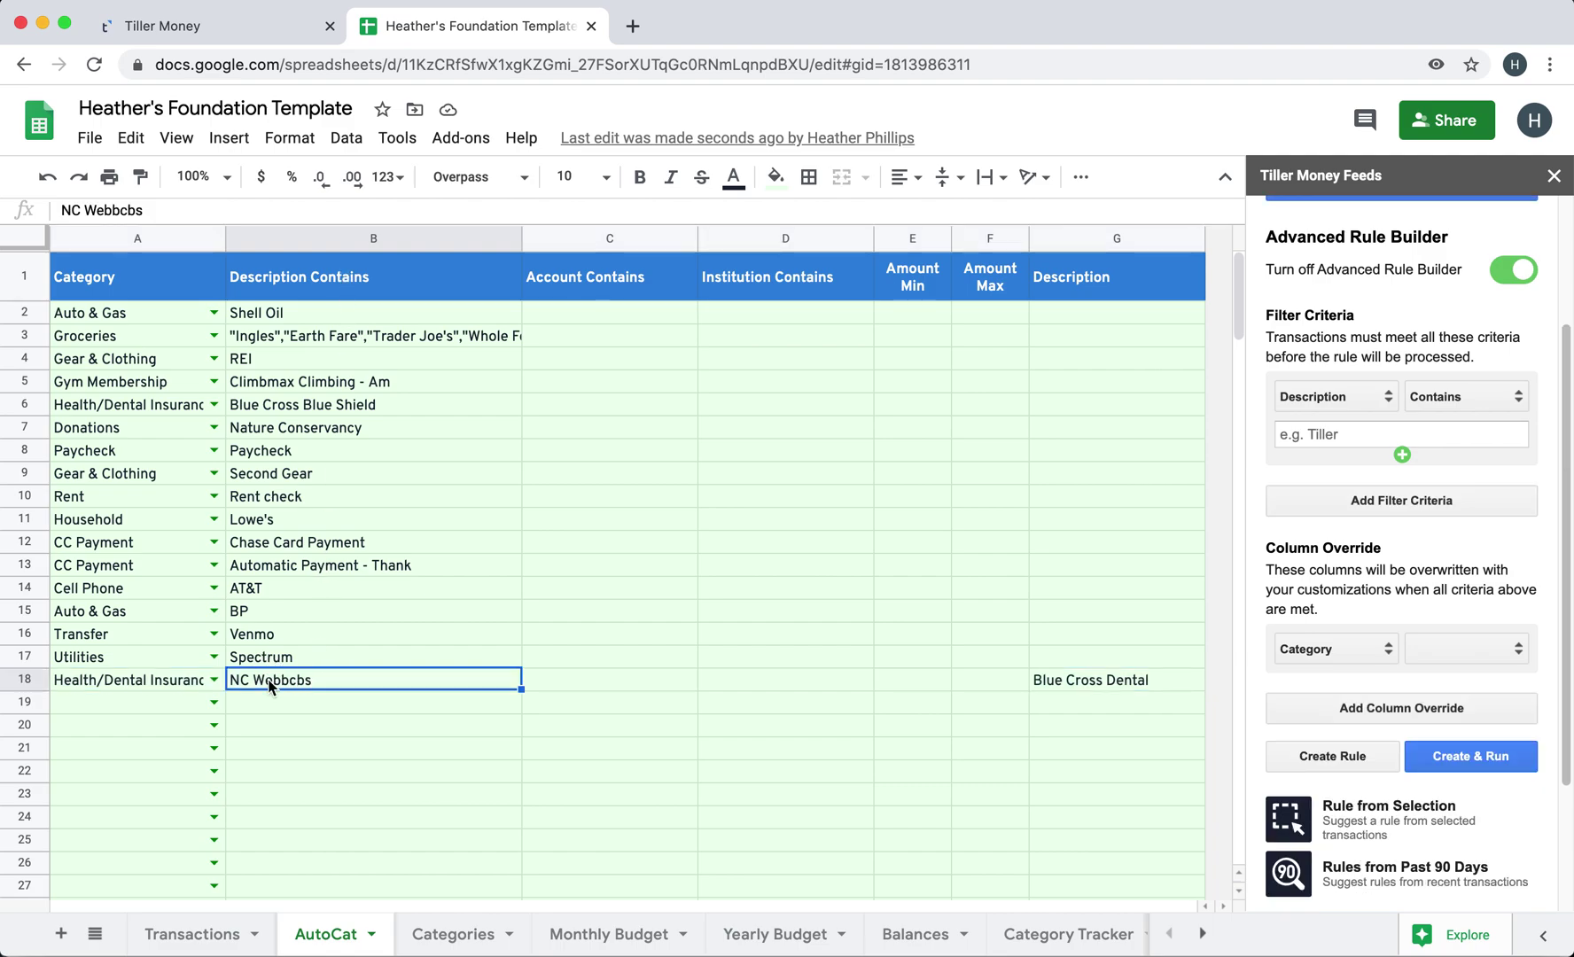
left_click(1120, 239)
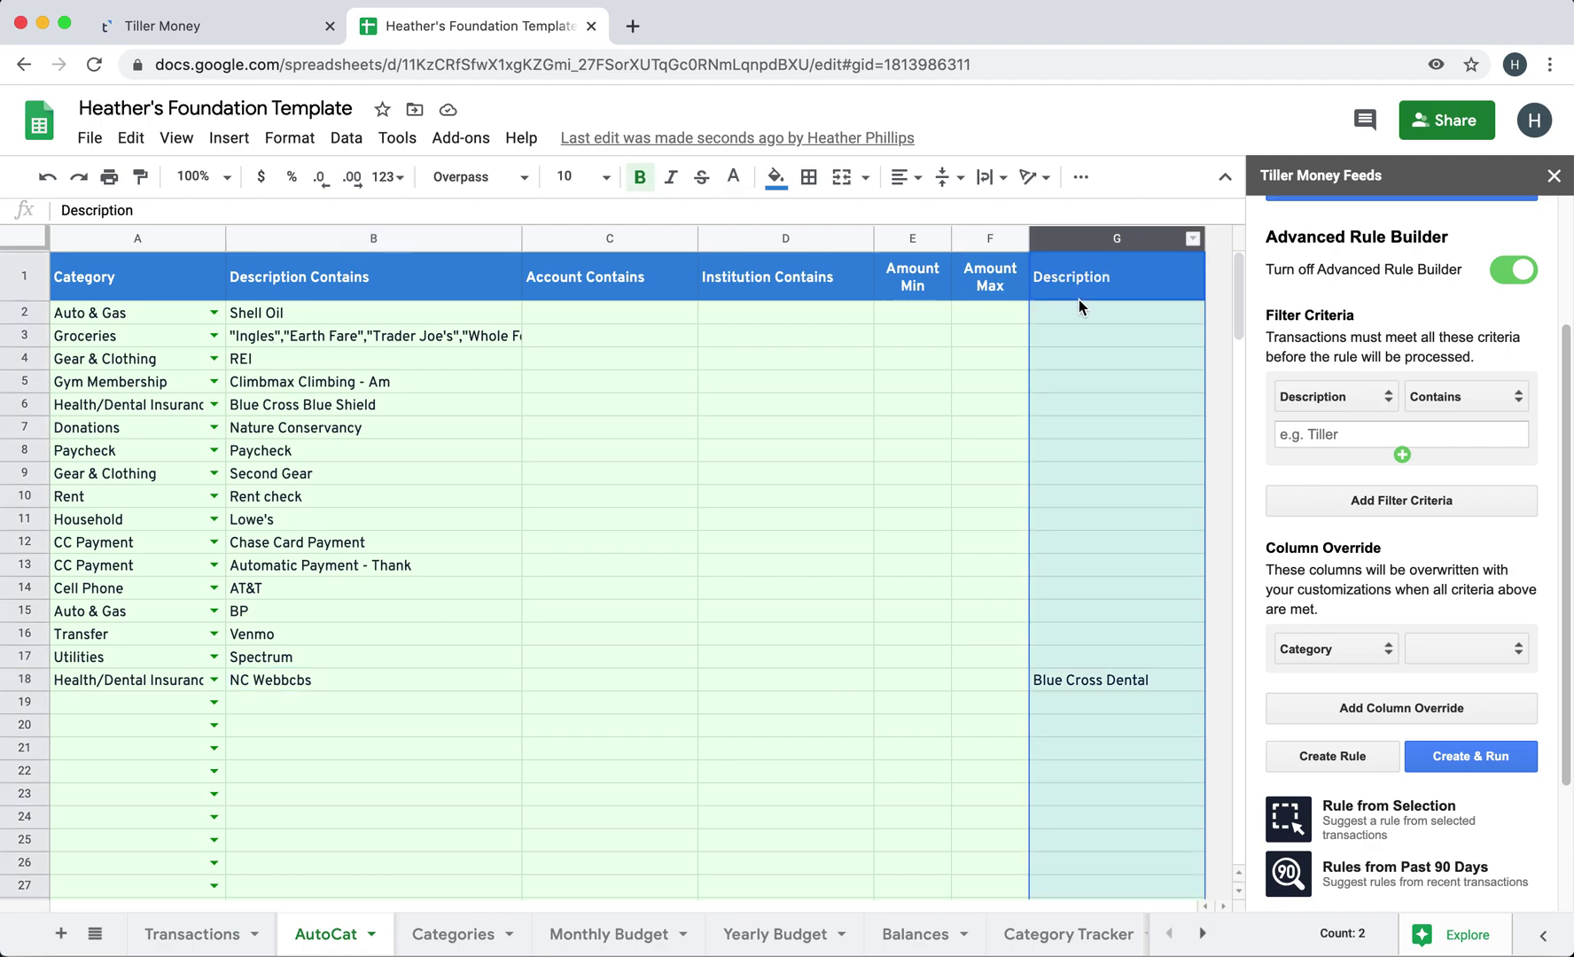
left_click(1133, 284)
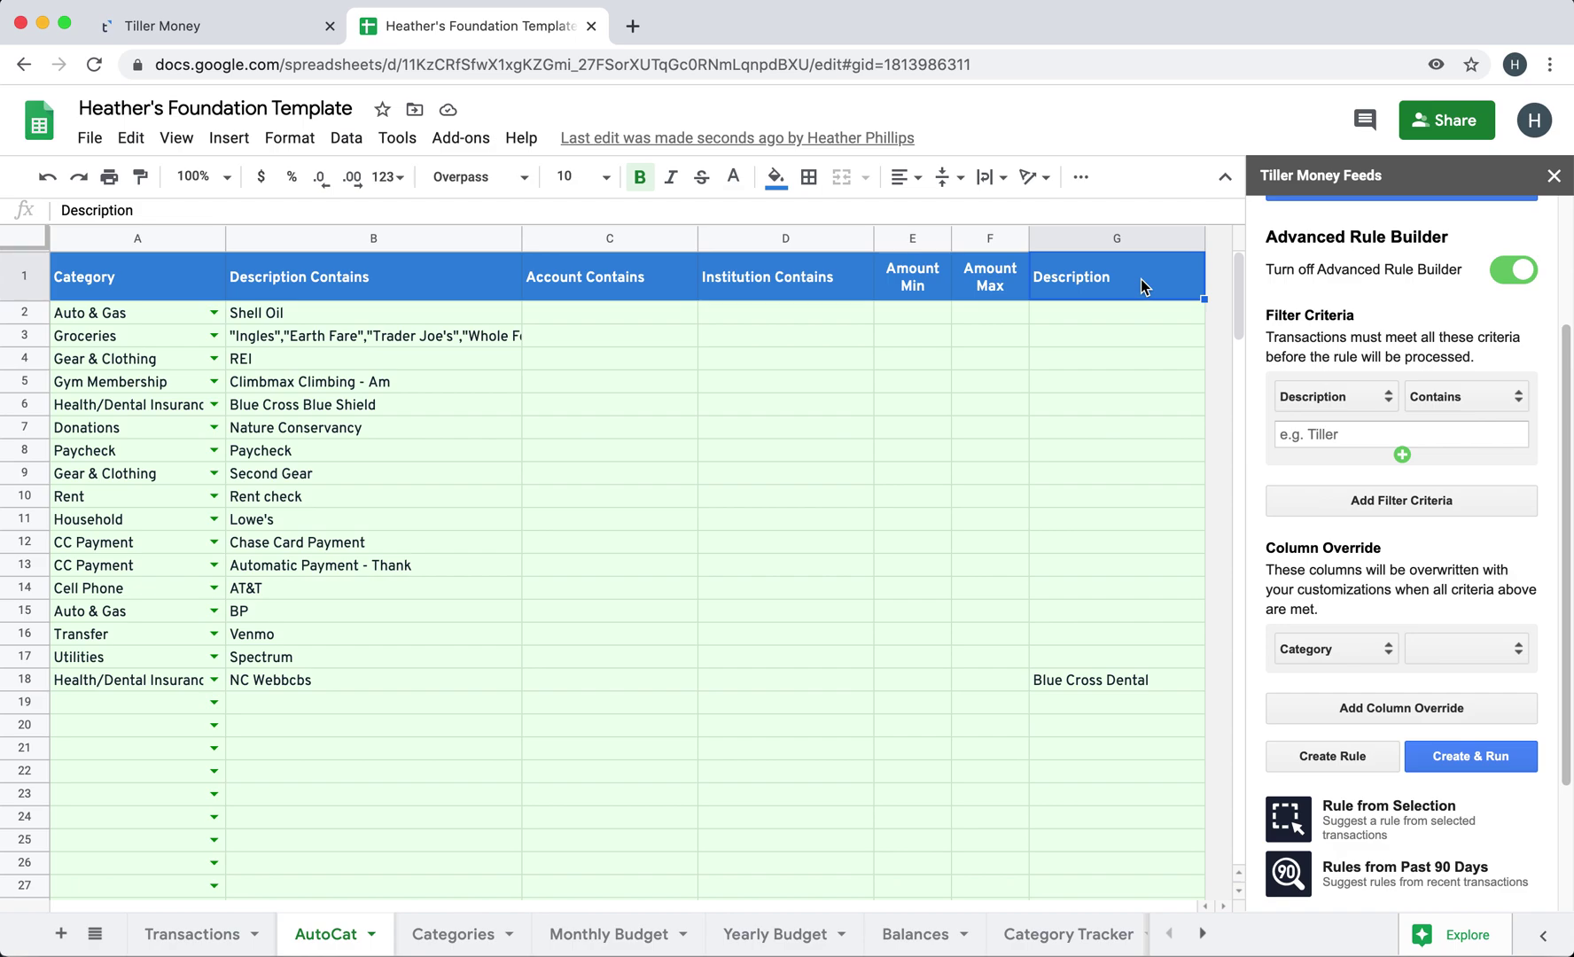
Review the AutoCat headers: Description Contains, Description override, and the Health/Dental Insurance category.
double_click(365, 275)
left_click_drag(309, 264, 364, 263)
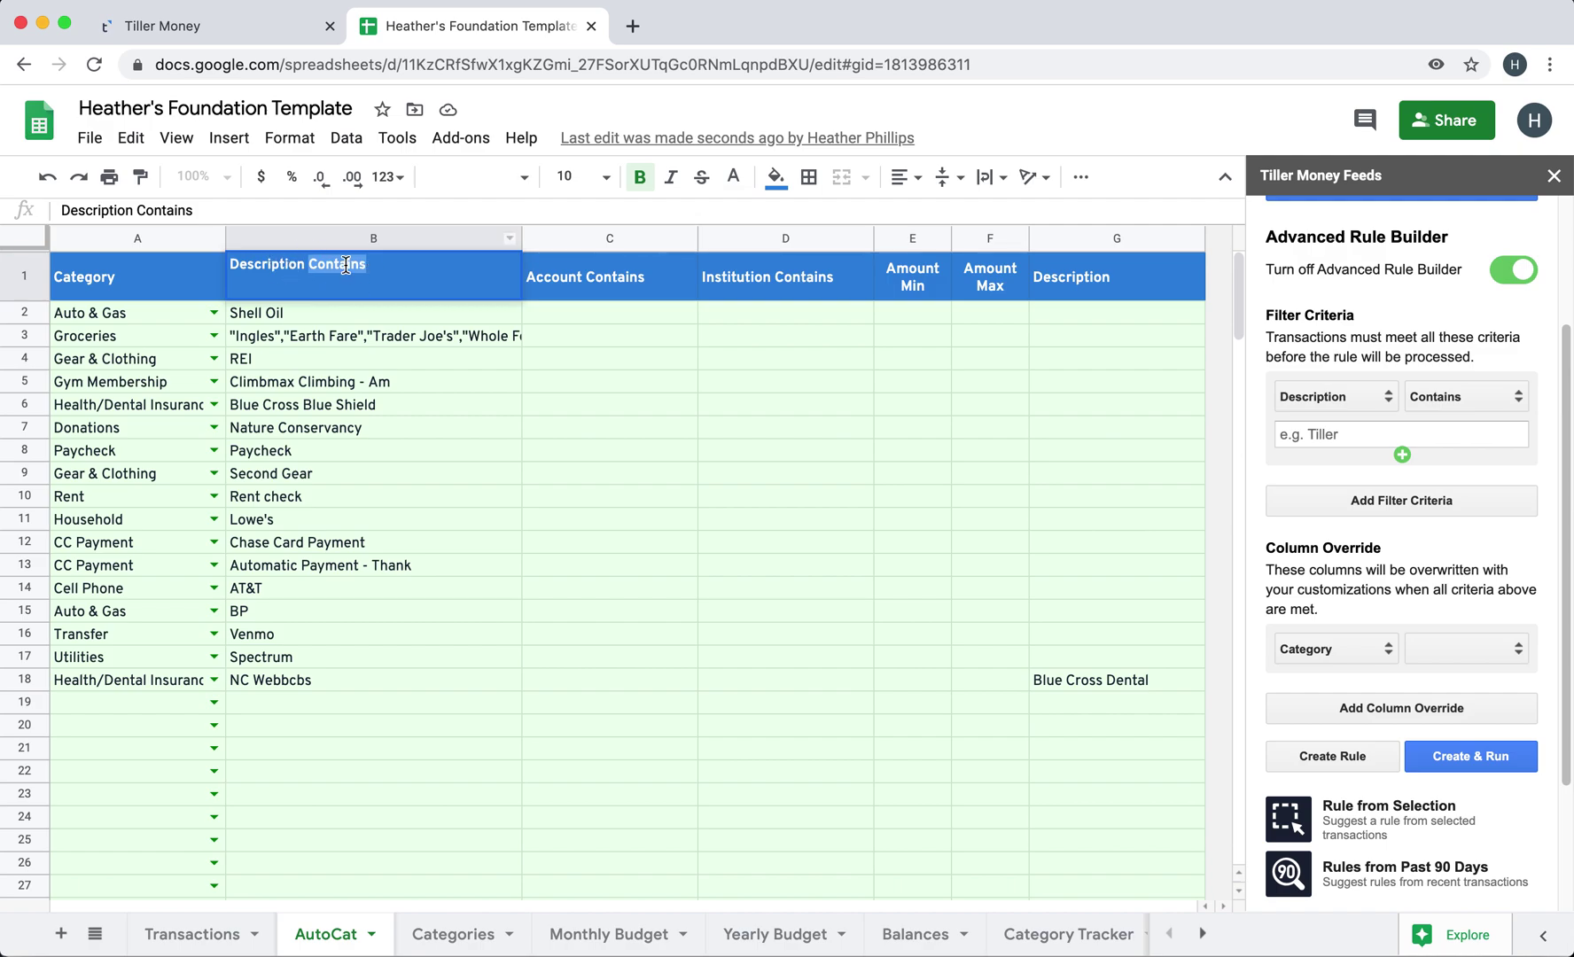
left_click(407, 239)
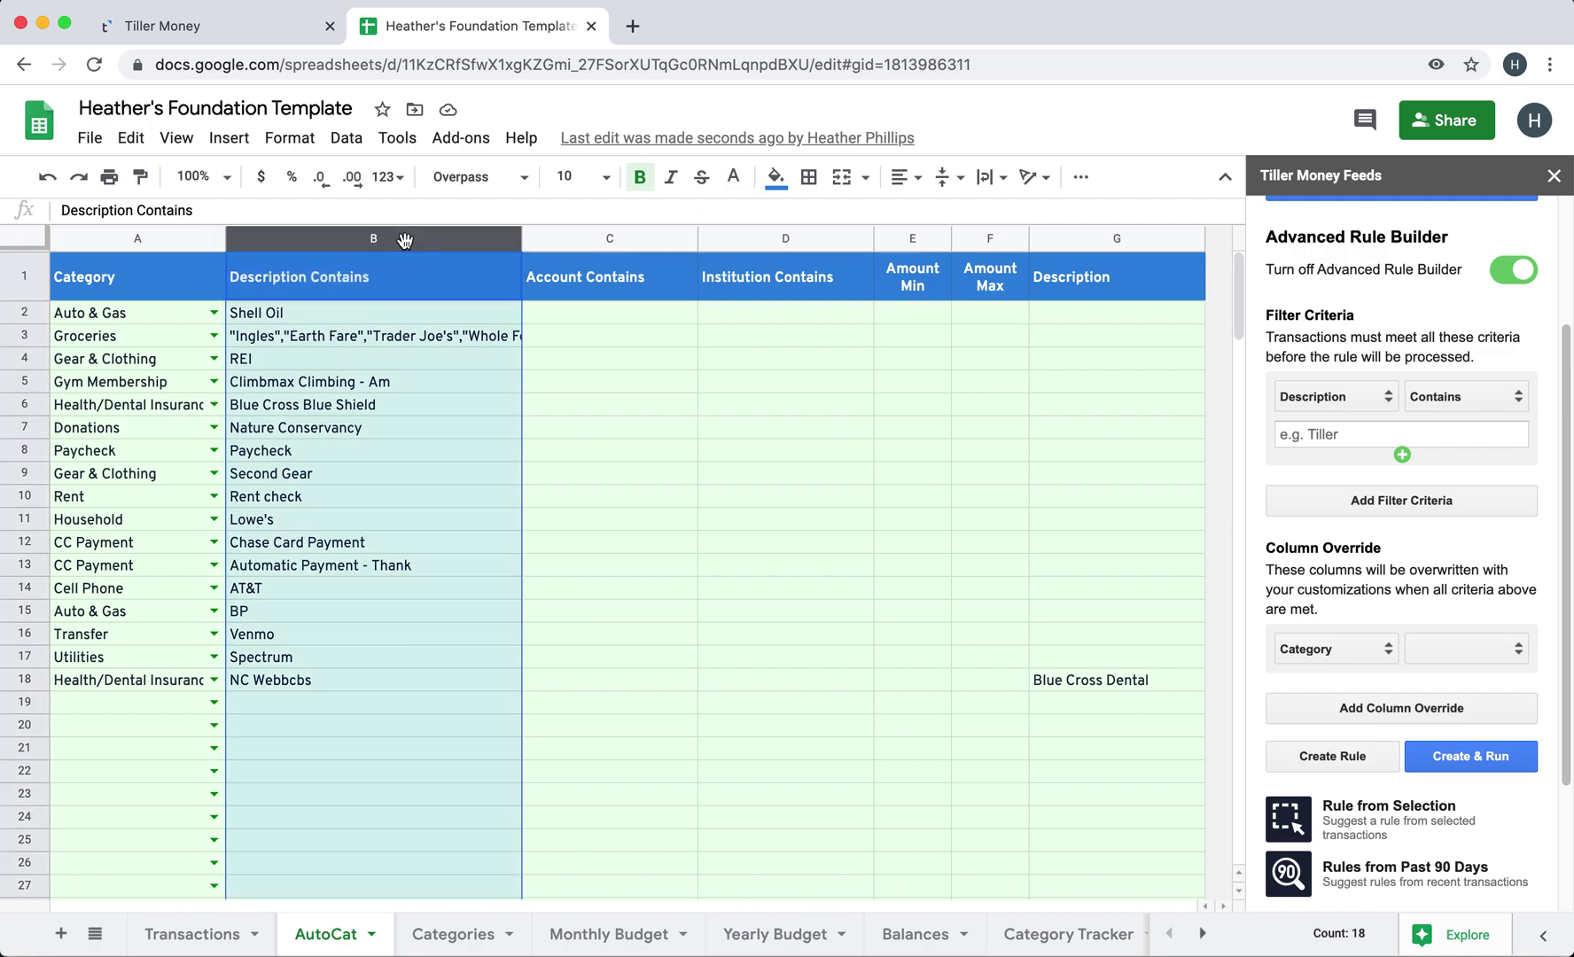
left_click(1119, 276)
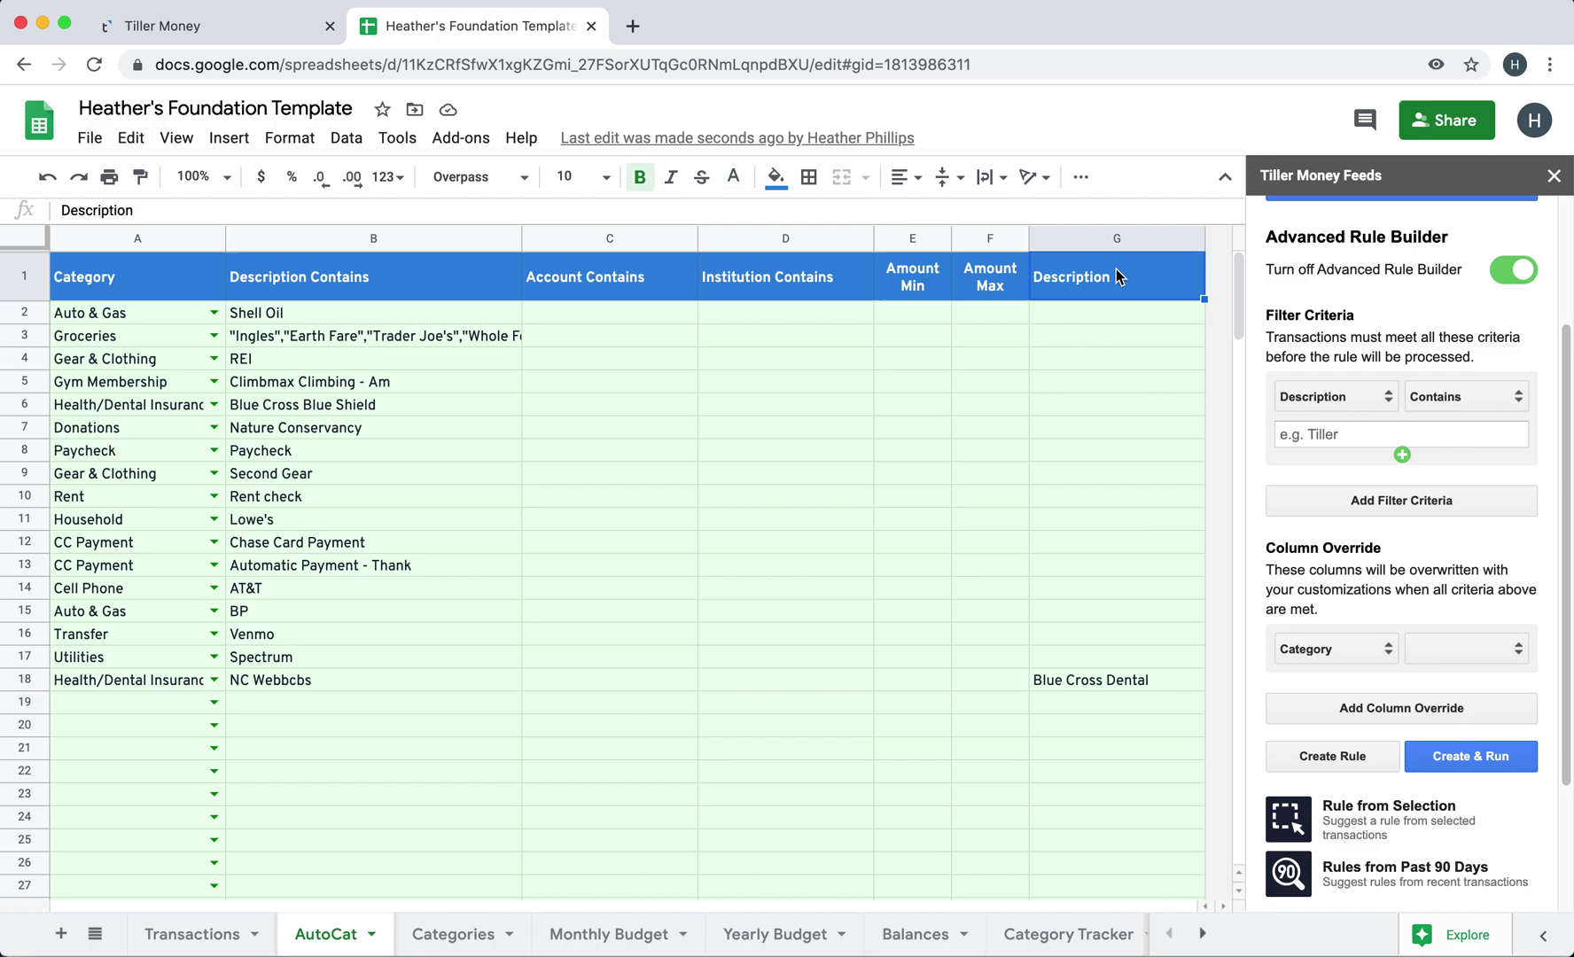
double_click(1116, 277)
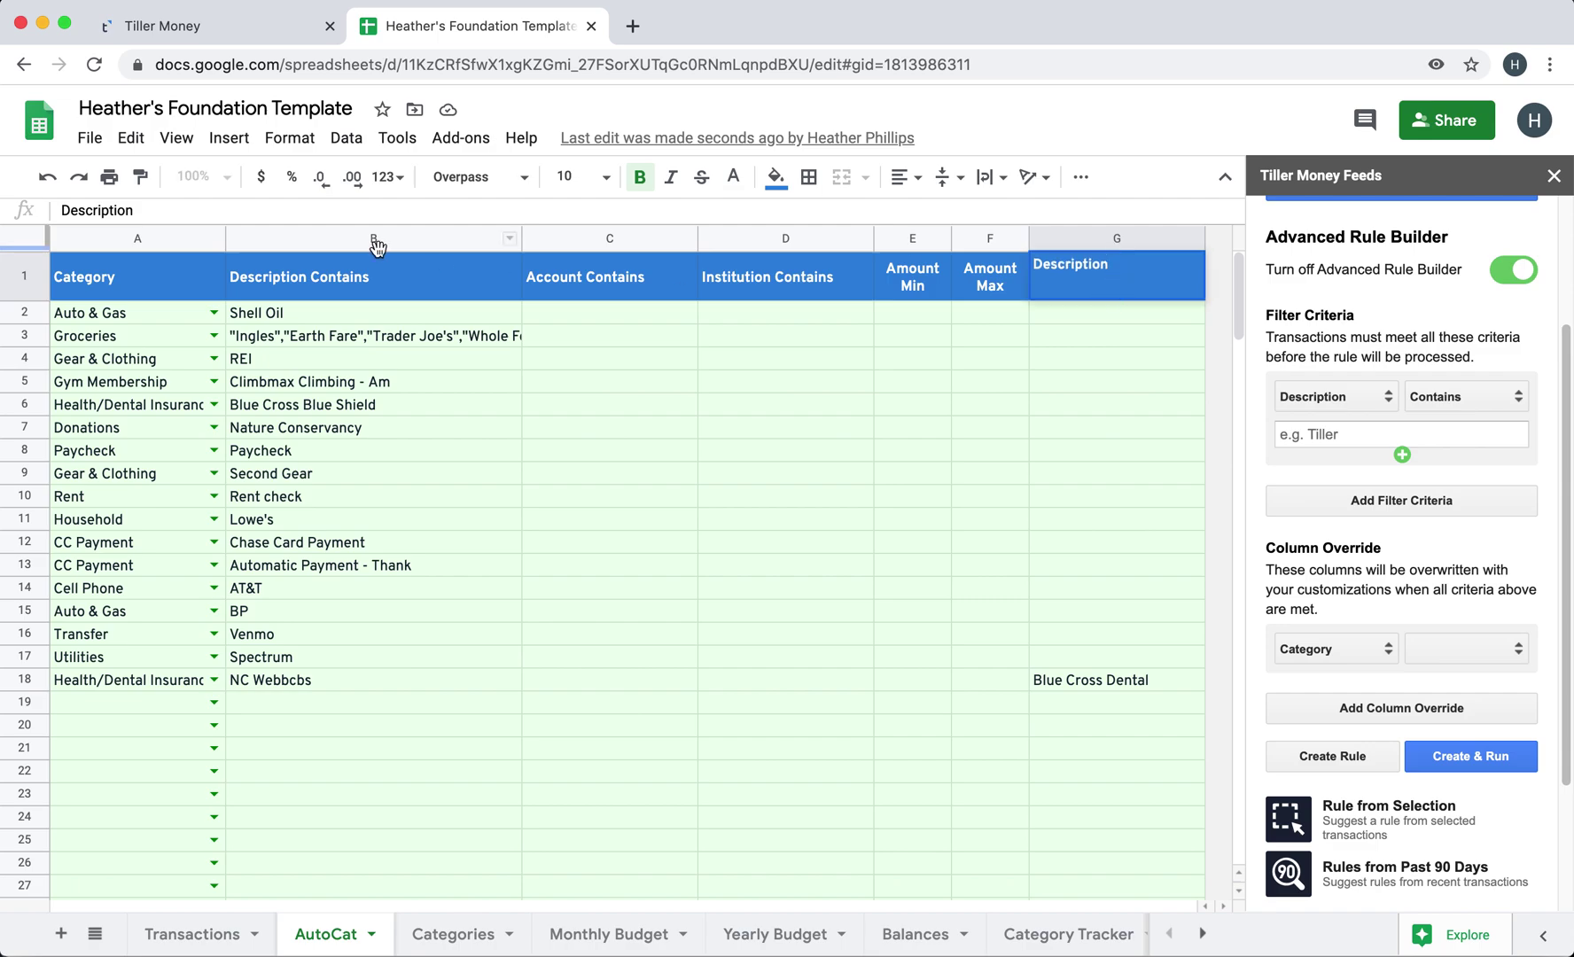
left_click(124, 284)
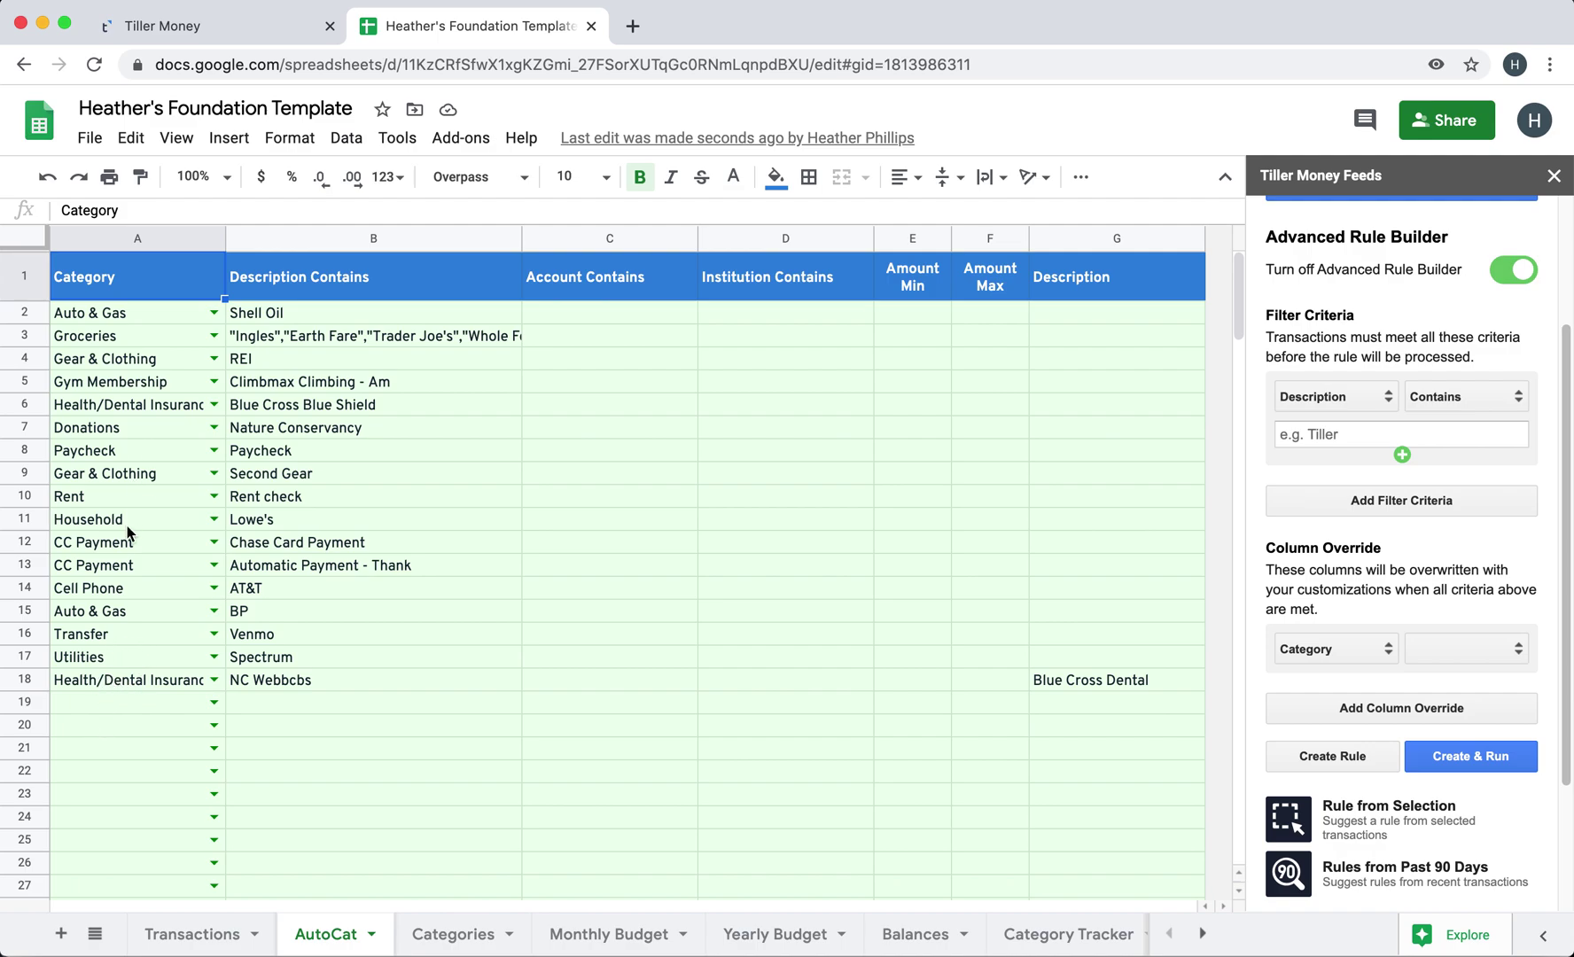
left_click(131, 680)
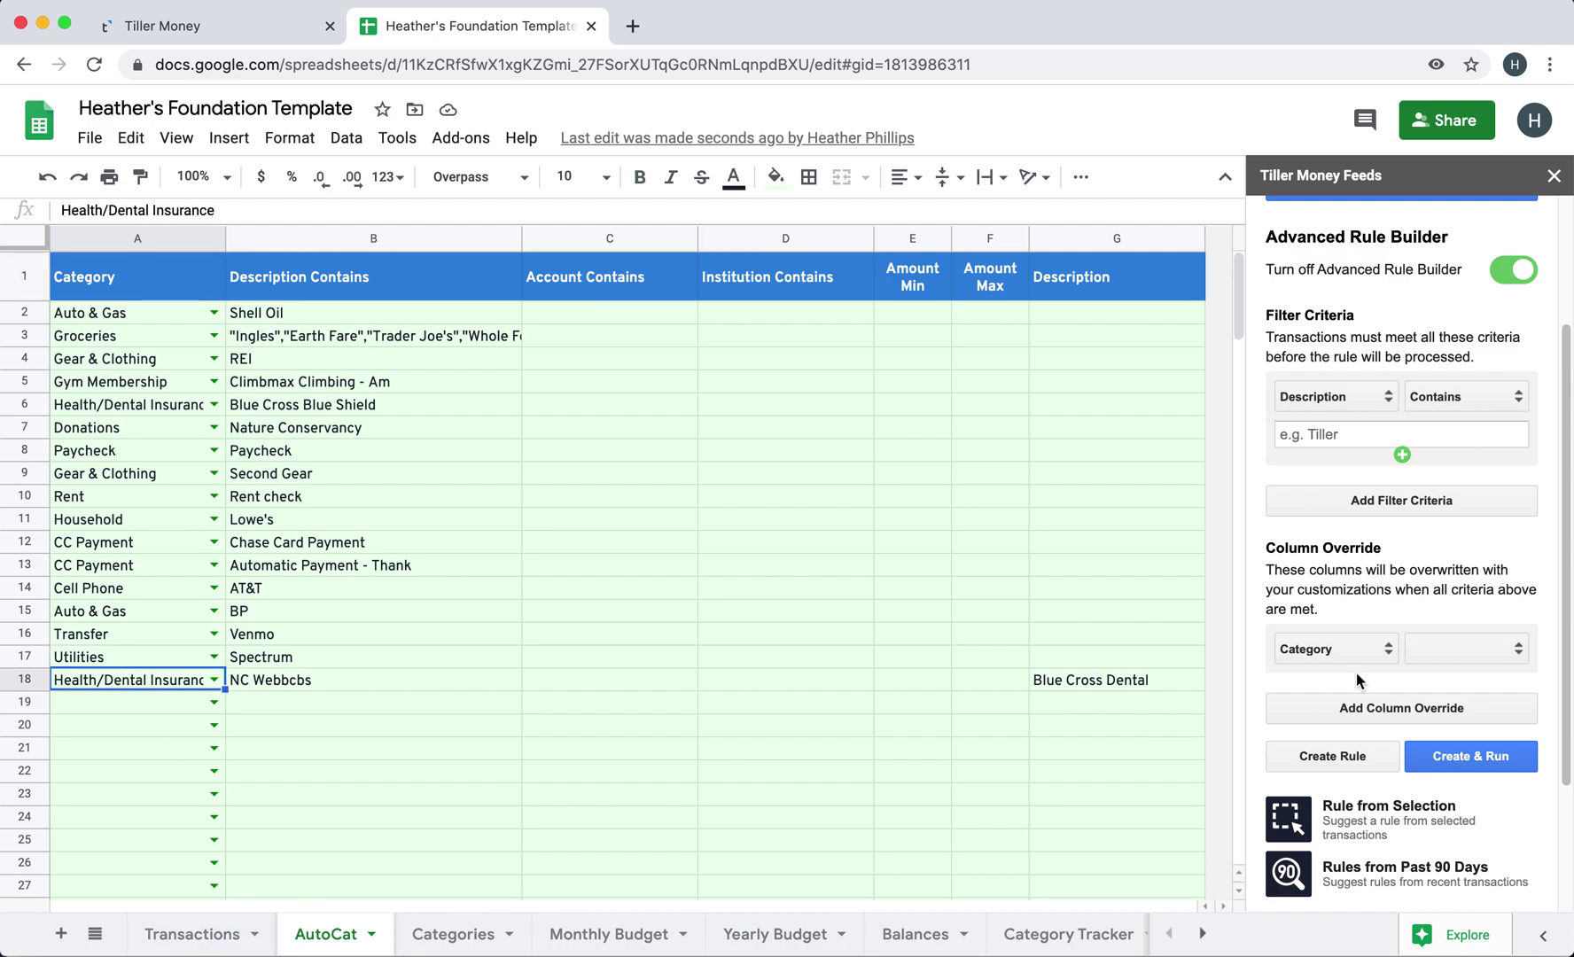
scroll(1362, 683, "up", 3)
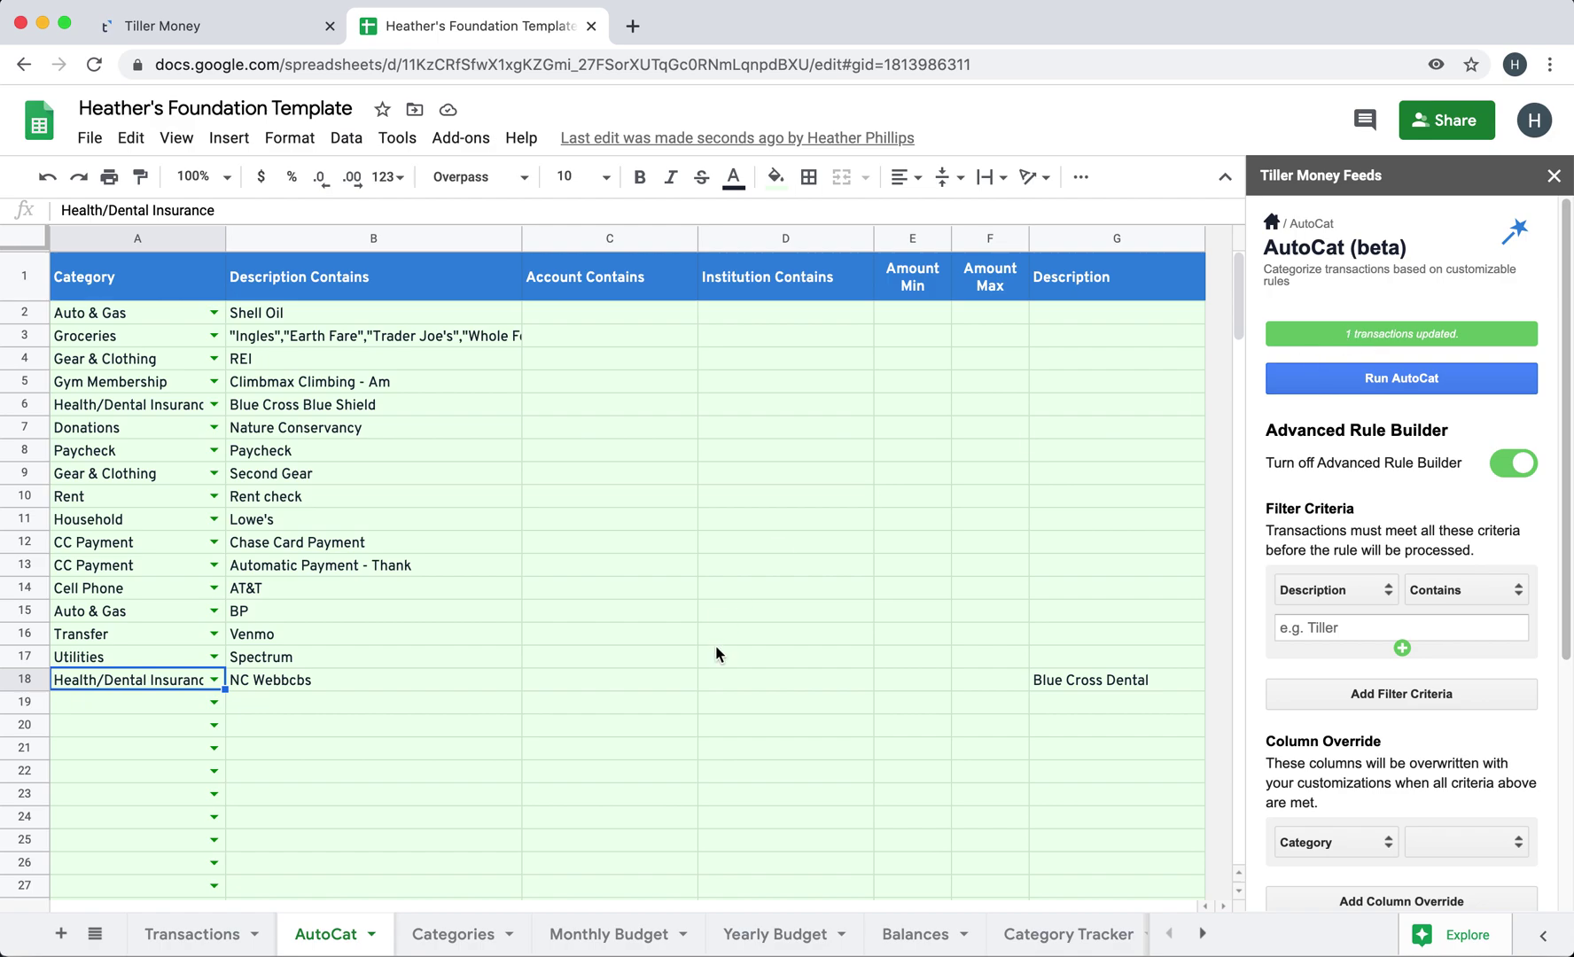
Confirm Transactions row 8 now reads Blue Cross Dental under Health/Dental Insurance.
left_click(187, 935)
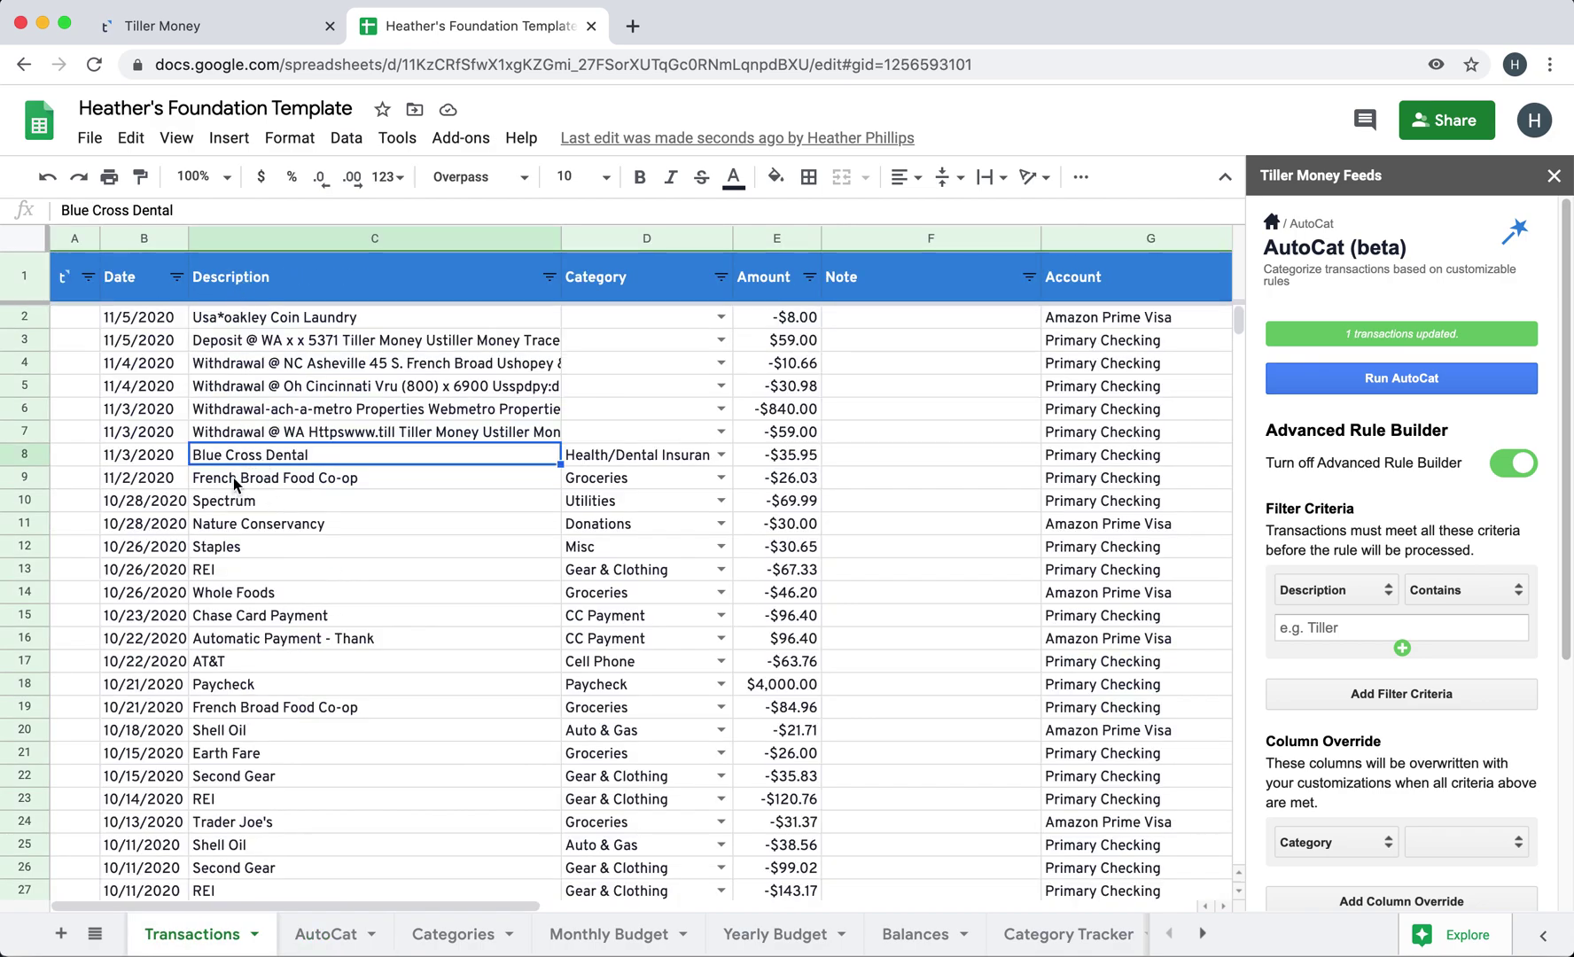
left_click(599, 461)
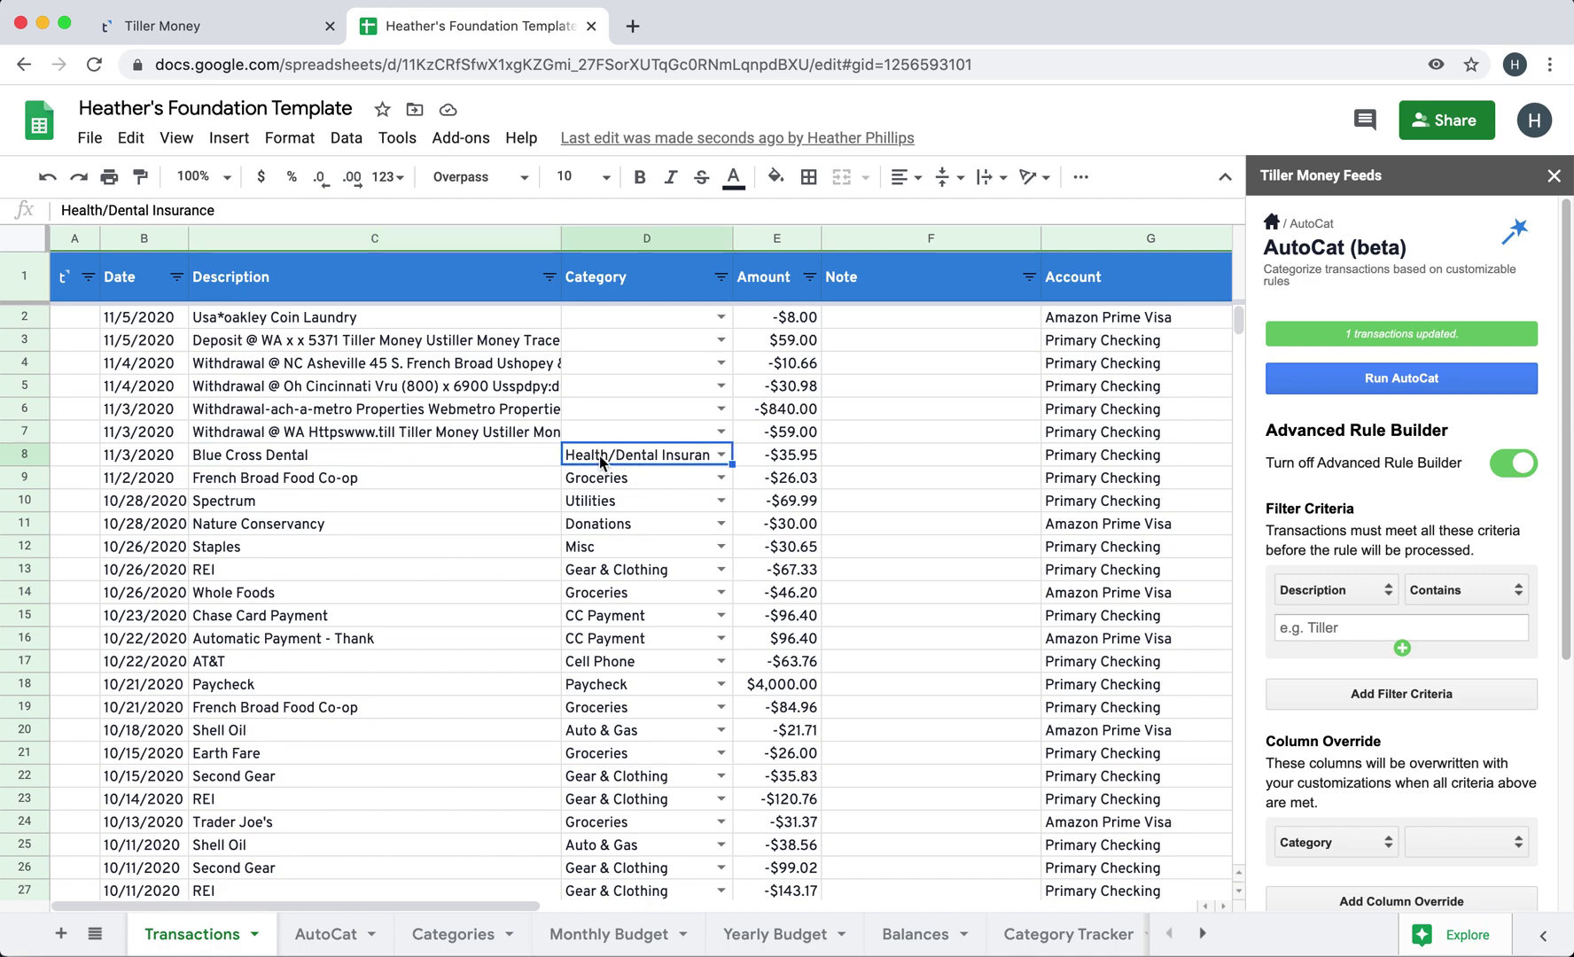